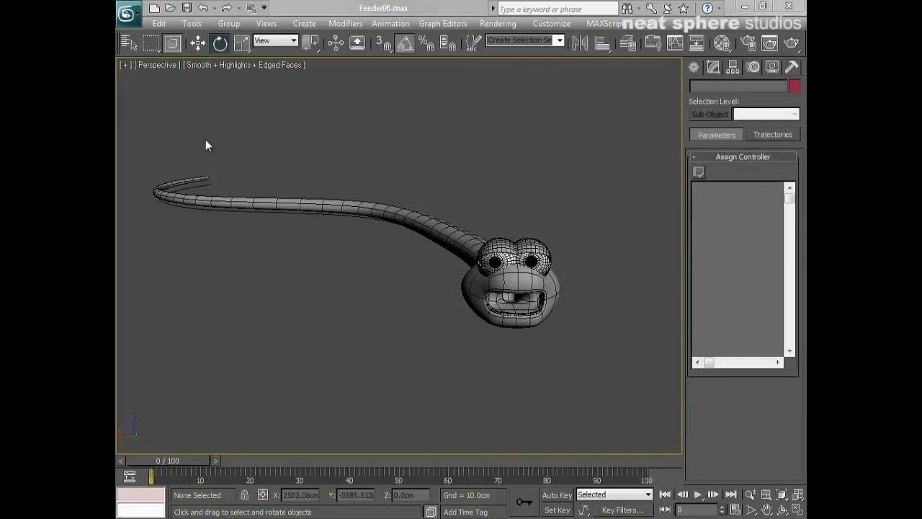
- Inspect the existing snake-like creature model in Feeder06.max from the front and above
click(482, 287)
alt+middle_drag(487, 313, 519, 370)
ctrl+alt+middle_drag(426, 370, 492, 296)
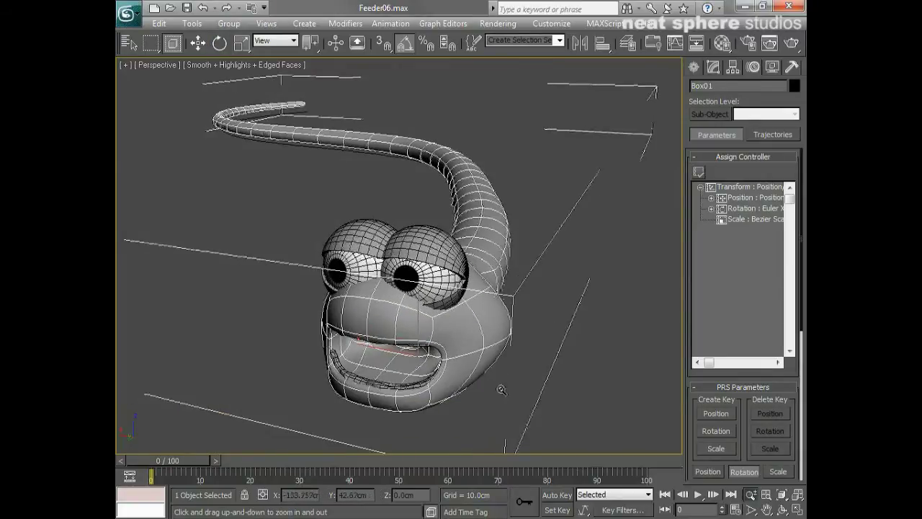
key(e)
click(610, 260)
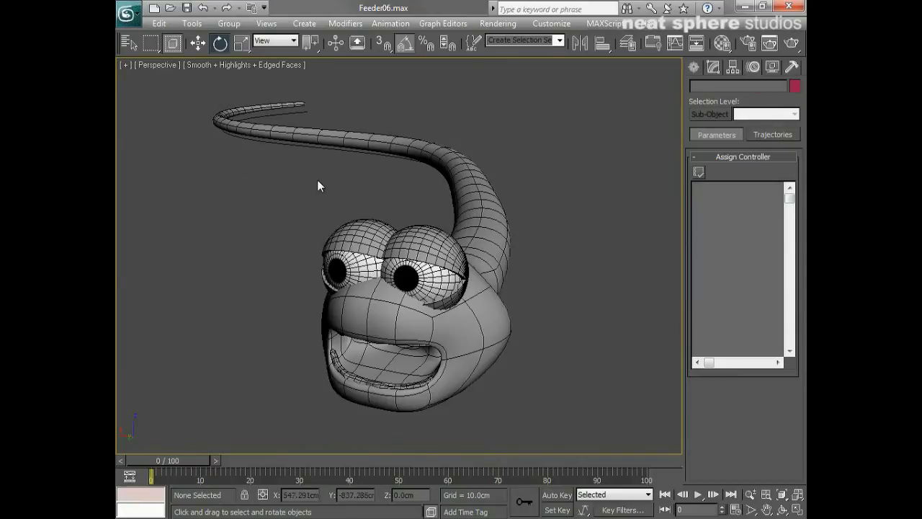
mouse_move(315, 206)
alt+middle_down()
mouse_move(346, 200)
mouse_move(320, 215)
alt+middle_up()
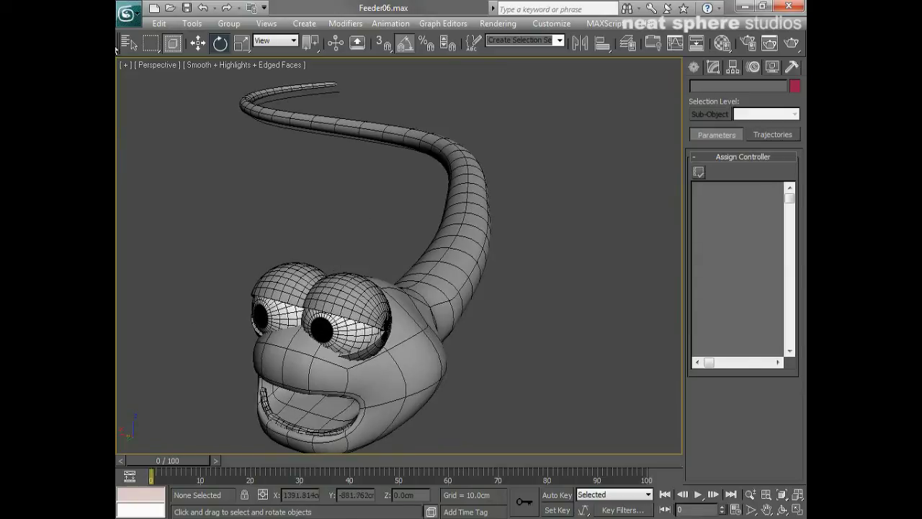
- Start a fresh untitled scene without saving the changes to Feeder06.max
click(127, 14)
click(155, 72)
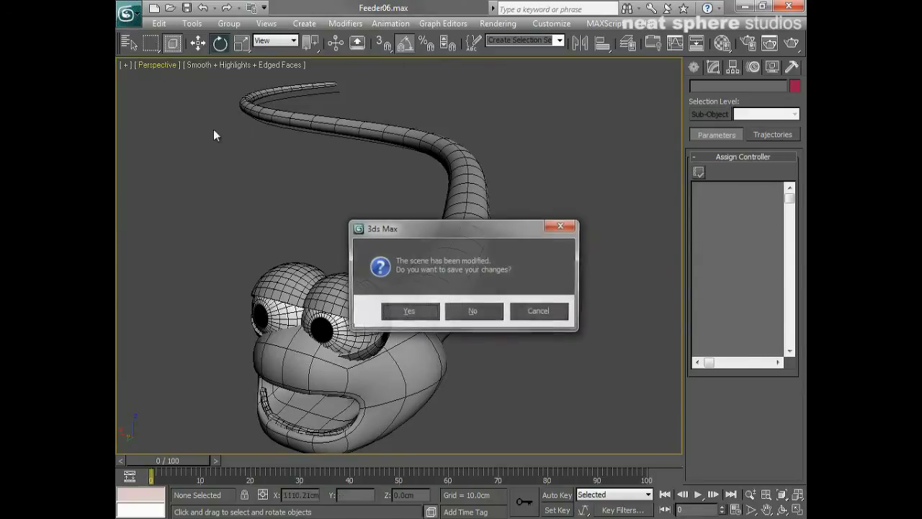
click(472, 310)
click(425, 286)
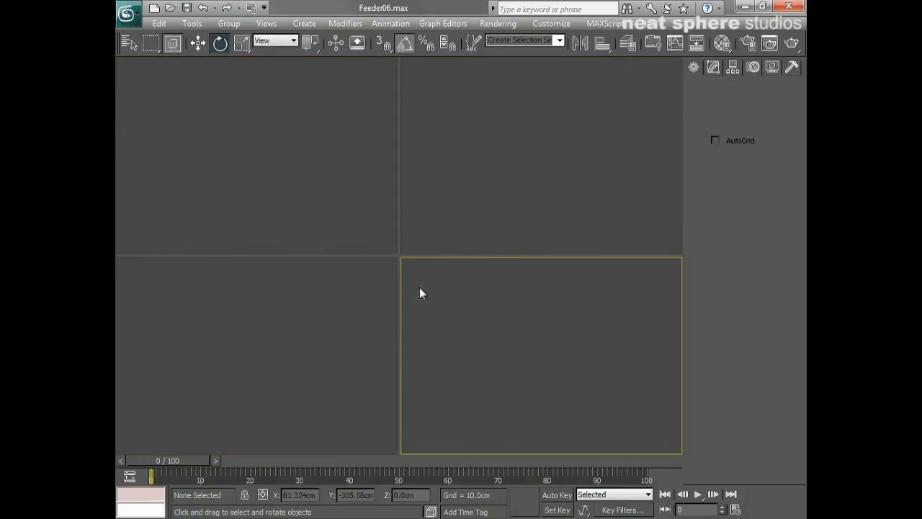
- Draw a box about 147 long, 114 wide and 84 high in the Perspective view and maximize that viewport
click(727, 156)
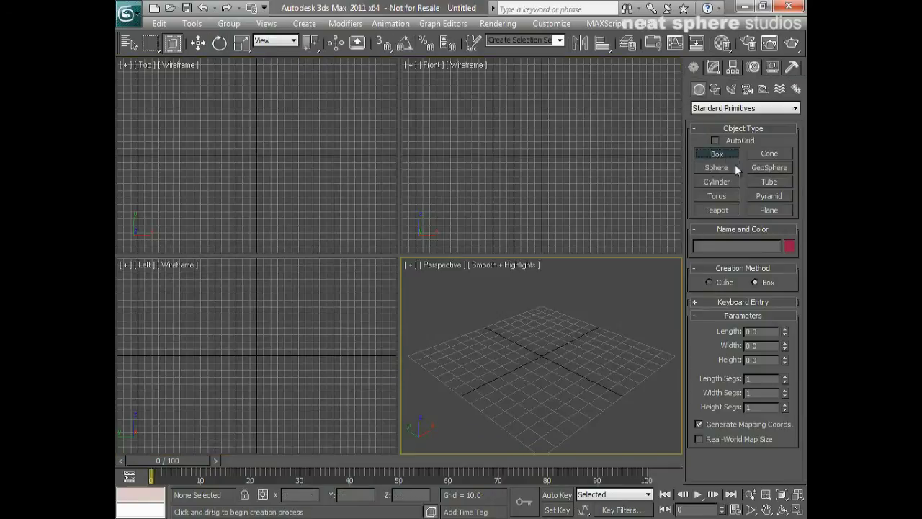
drag(542, 304, 586, 428)
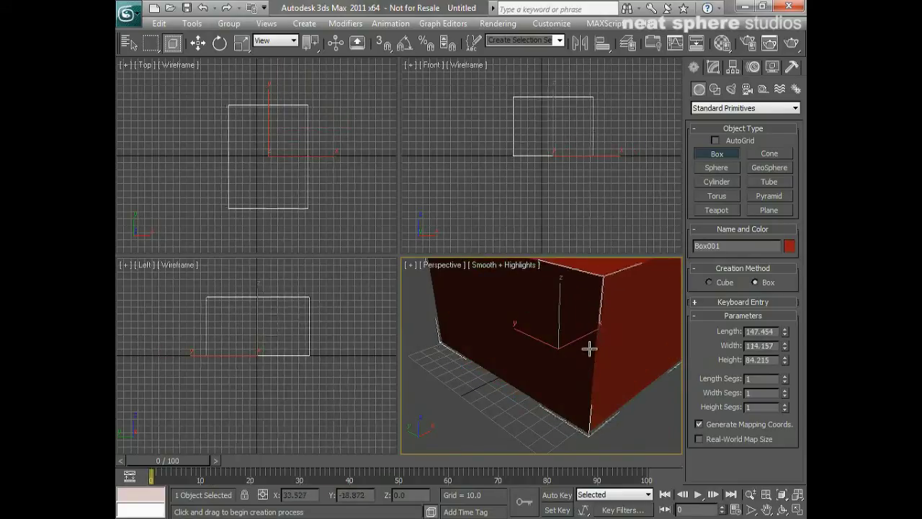
click(589, 346)
right_click(604, 358)
key(alt+w)
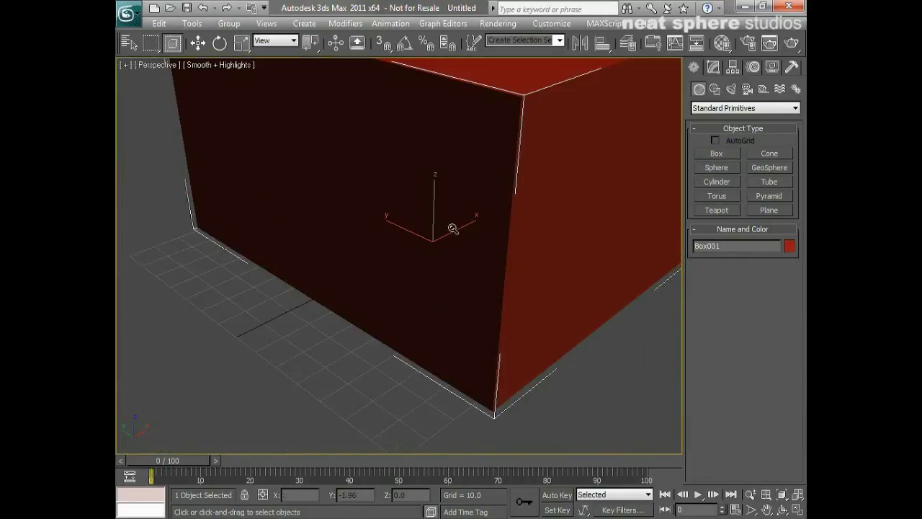
key(alt+z)
drag(432, 180, 410, 260)
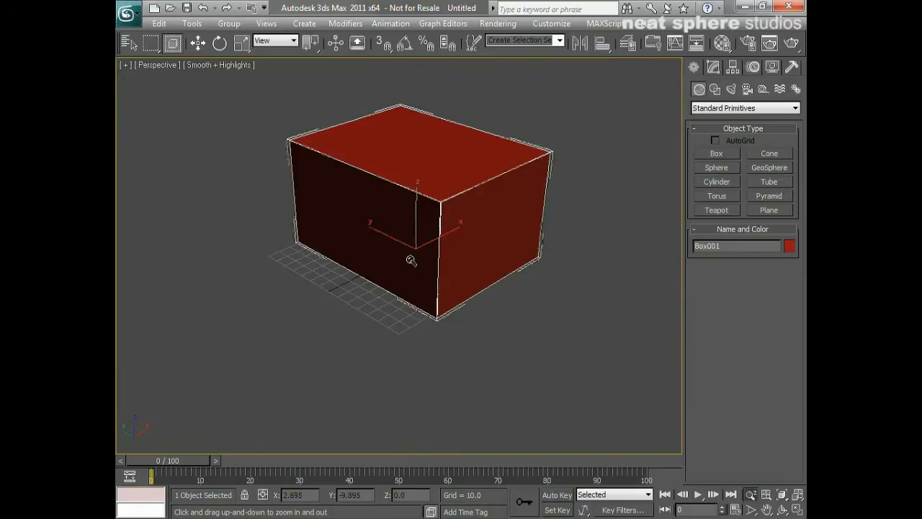
- Show edged faces and set the box to 3 length, 2 width and 3 height segments
click(714, 68)
key(F4)
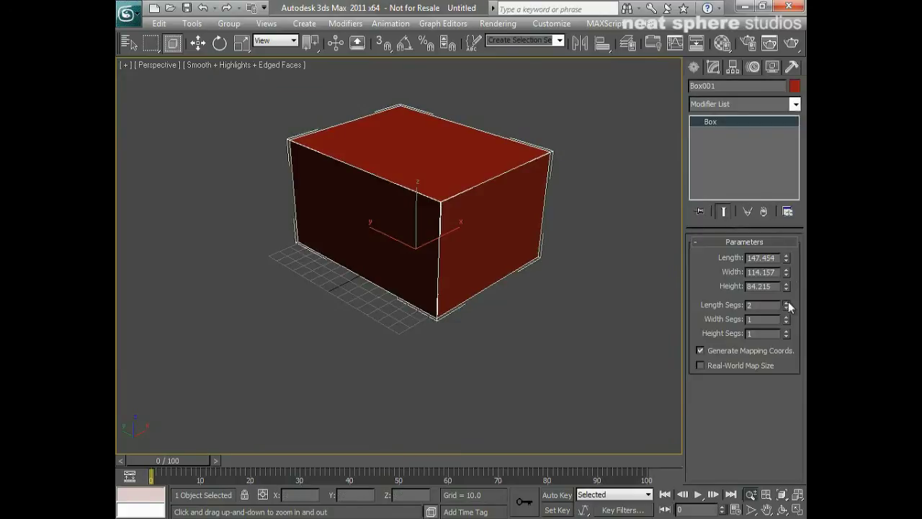
click(787, 303)
click(787, 316)
click(786, 316)
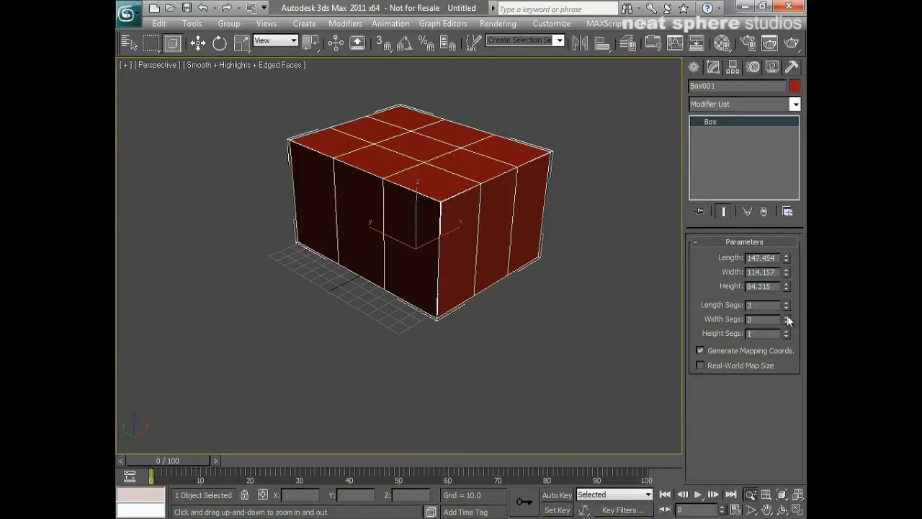
click(786, 321)
click(786, 333)
click(787, 333)
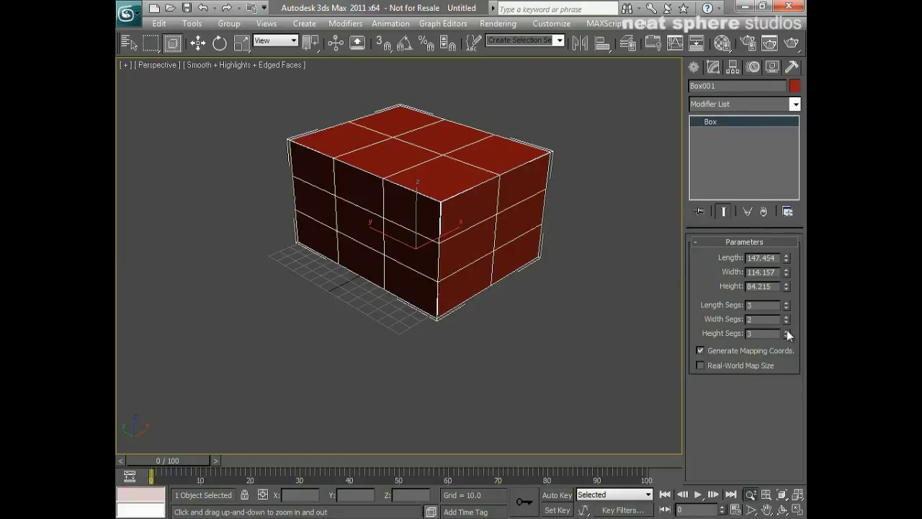
- Convert the segmented box to an Editable Poly and show its sub-object levels
mouse_move(458, 292)
alt+middle_down()
mouse_move(364, 311)
mouse_move(408, 264)
mouse_move(438, 314)
mouse_move(607, 294)
mouse_move(468, 291)
alt+middle_up()
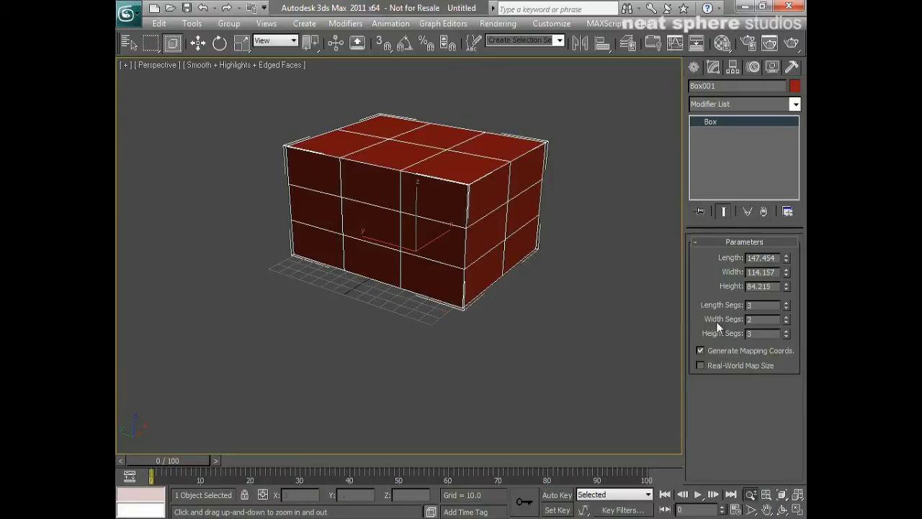
middle_drag(511, 307, 393, 337)
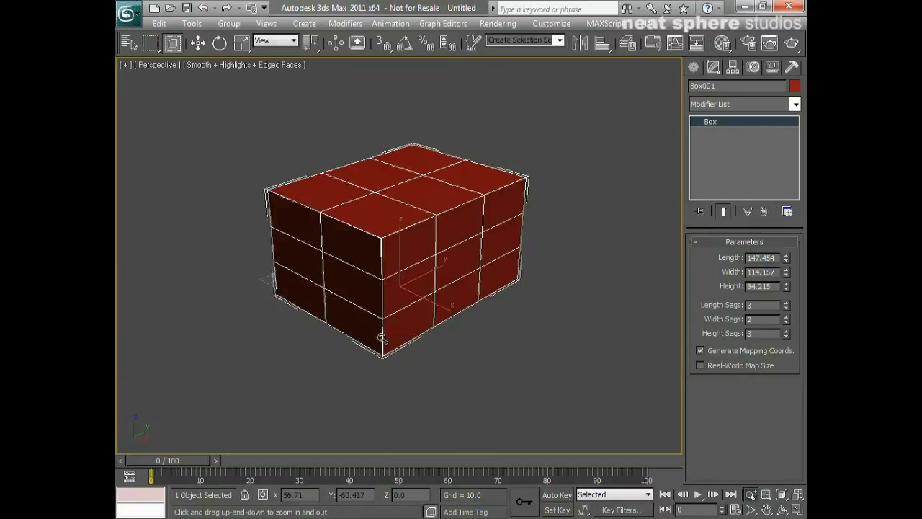
right_click(432, 244)
right_click(433, 231)
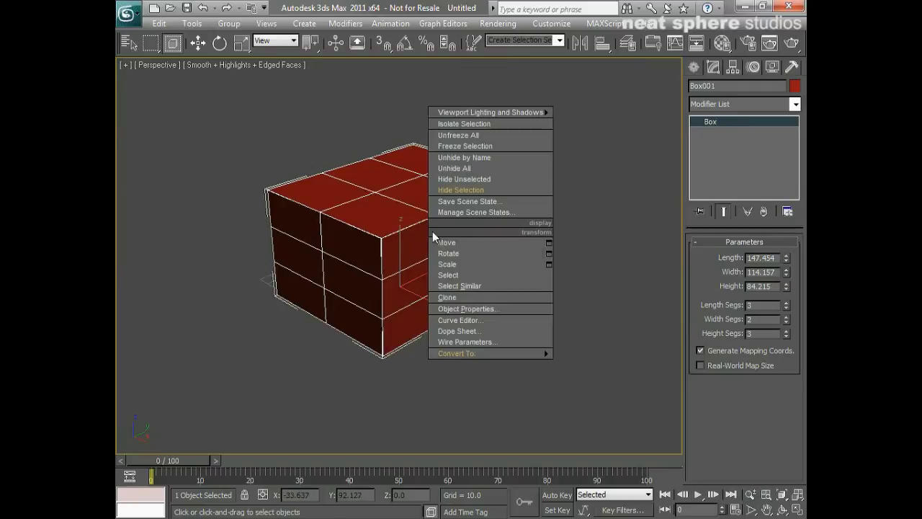
mouse_move(441, 353)
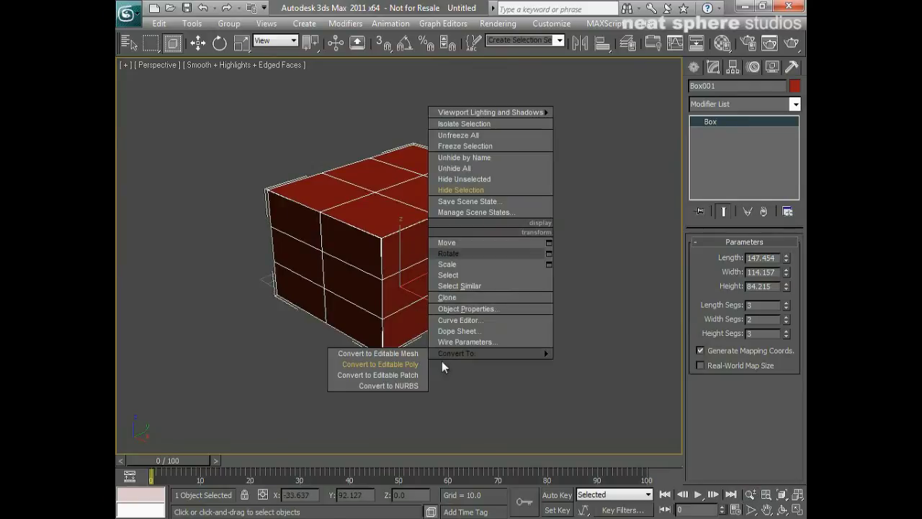
click(400, 364)
click(696, 121)
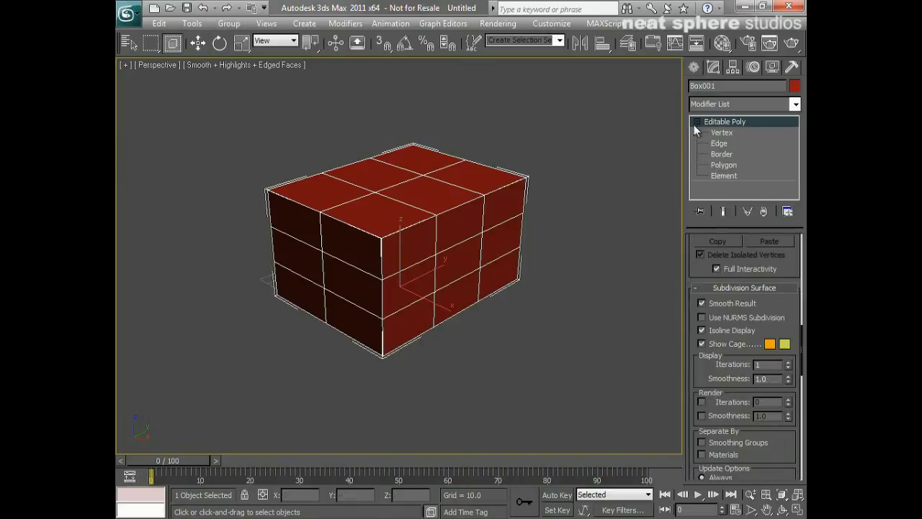
- Widen the two lower middle polygons on one long side to about 232% along Y and pull them outward along X
click(716, 165)
click(461, 305)
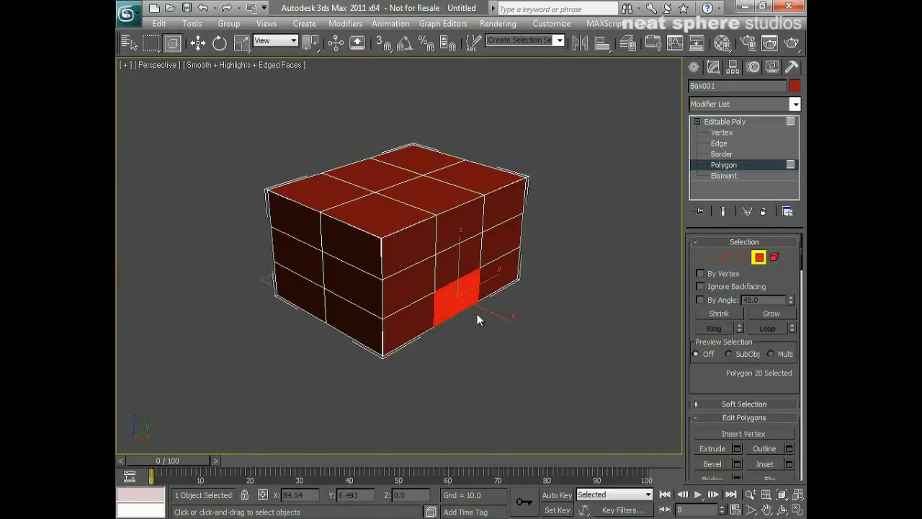
alt+middle_drag(477, 316, 494, 362)
ctrl+click(466, 266)
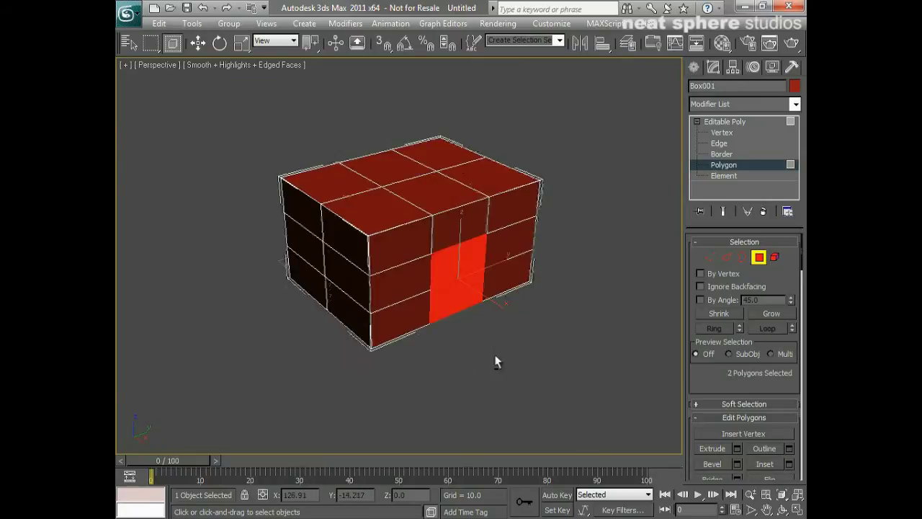
key(r)
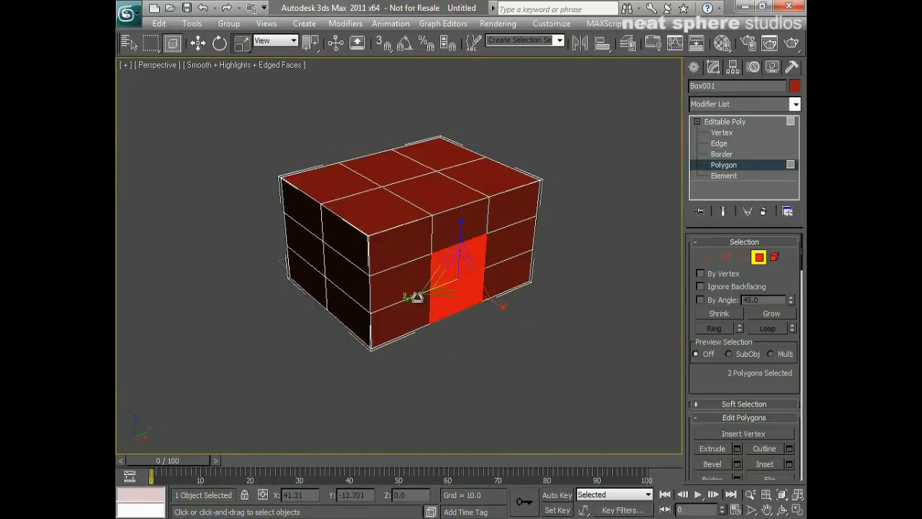
drag(416, 296, 364, 310)
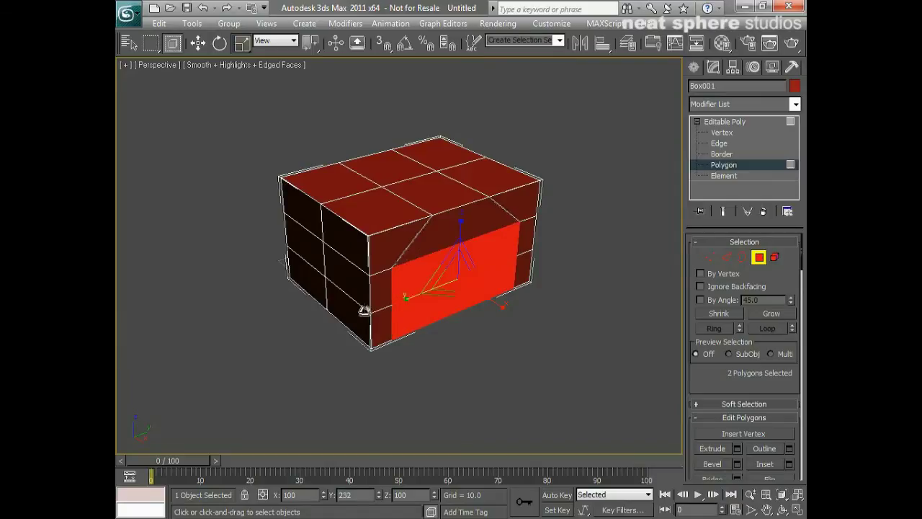
key(w)
drag(496, 306, 529, 334)
- Select the middle row of three polygons on the opposite long side and pull it outward to about X -61
alt+middle_drag(405, 337, 477, 350)
click(422, 340)
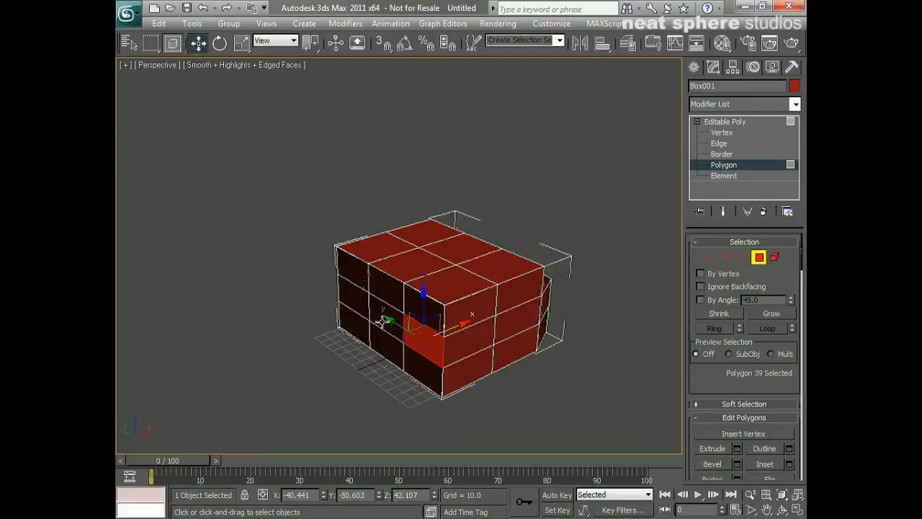
ctrl+click(382, 321)
ctrl+click(355, 301)
alt+middle_drag(412, 360, 394, 371)
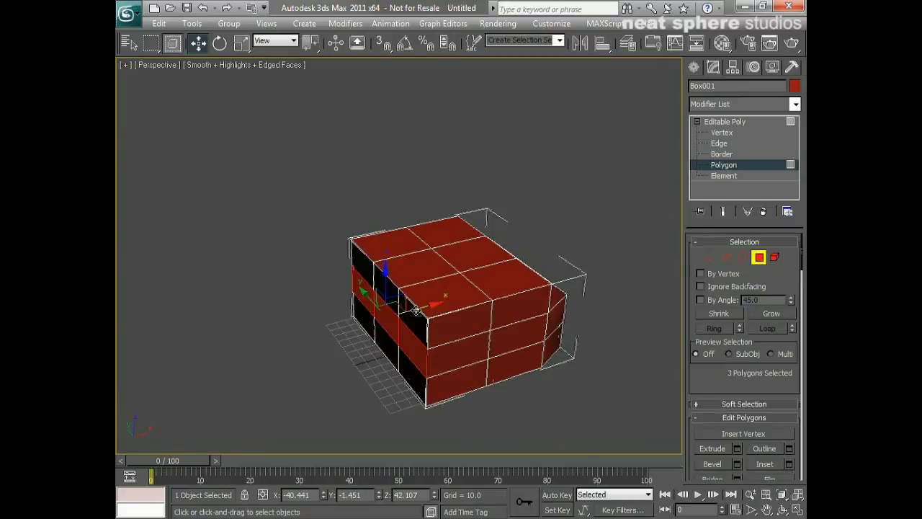
drag(417, 309, 393, 315)
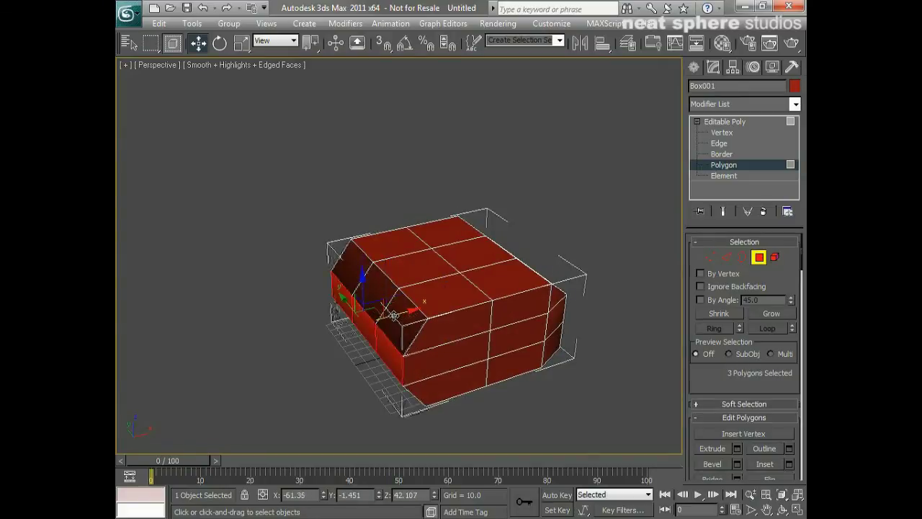
- Scale the pulled-out row of three polygons narrower along Y
key(r)
alt+middle_drag(393, 317, 465, 360)
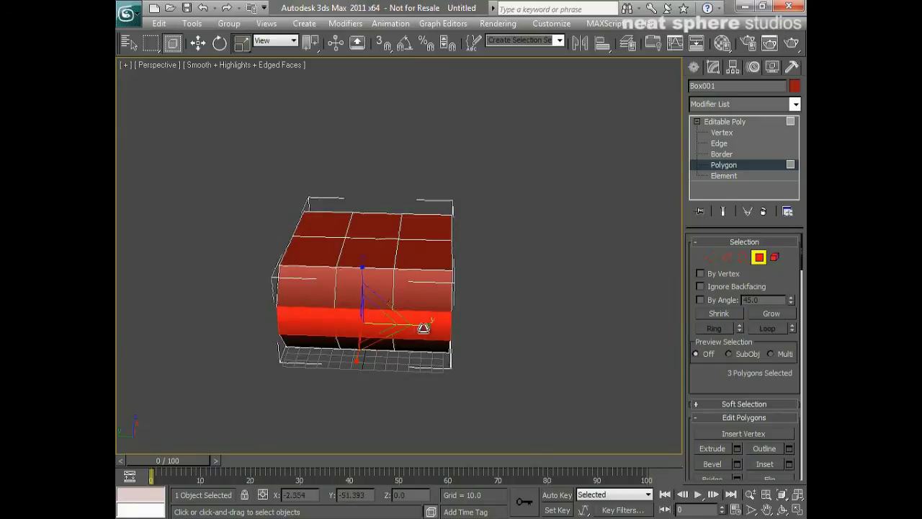
drag(425, 328, 410, 331)
- Select the four outer corner vertices around the pulled-out row's side and scale them inward along Y
alt+middle_drag(446, 355, 448, 376)
key(1)
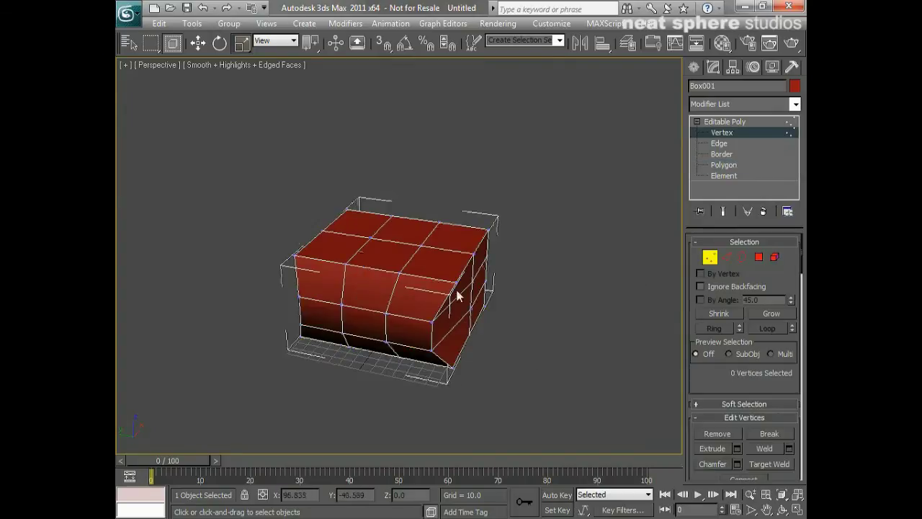
click(451, 370)
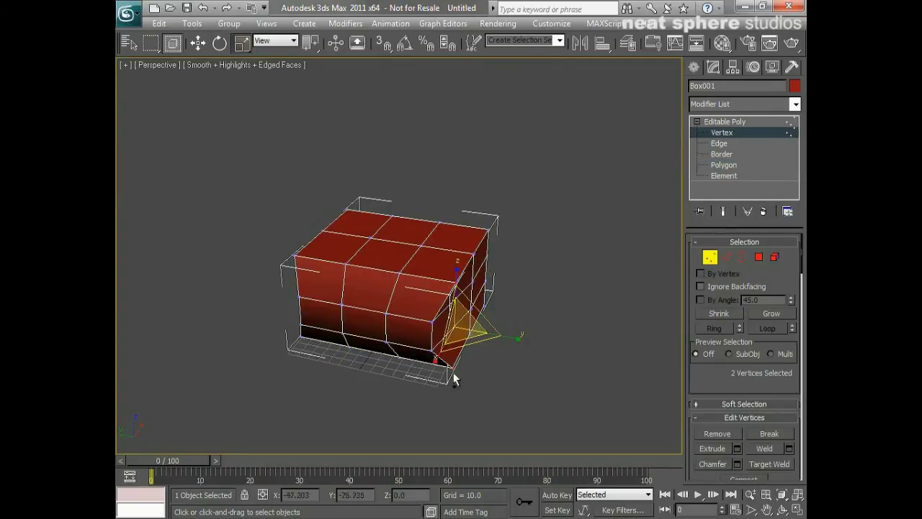
ctrl+click(295, 256)
ctrl+click(300, 336)
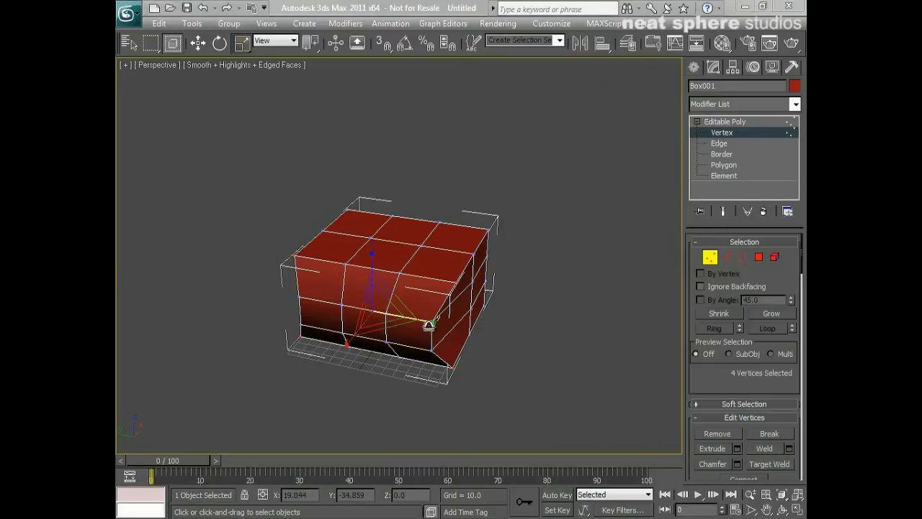
drag(428, 325, 401, 327)
- Select the four outer corner vertices on the side with the widened polygons and scale them slightly inward along Y
alt+middle_drag(372, 349, 426, 339)
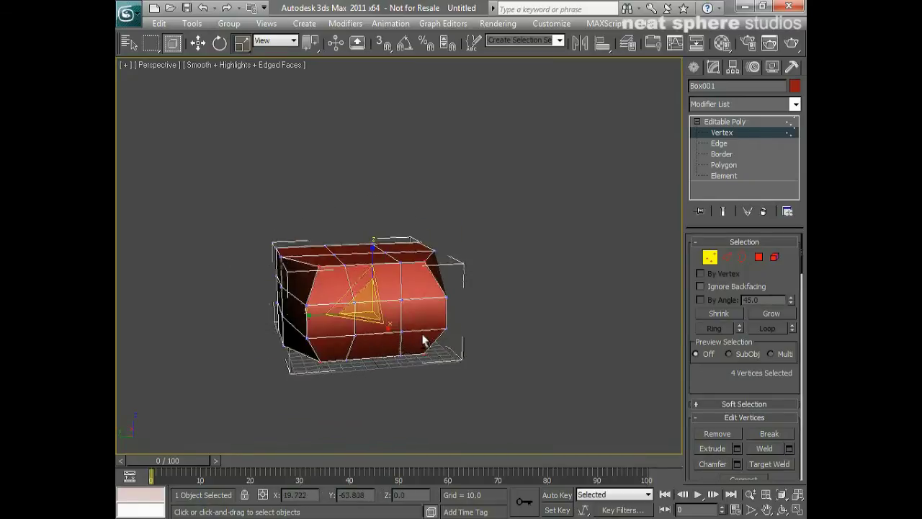
alt+middle_drag(309, 267, 296, 237)
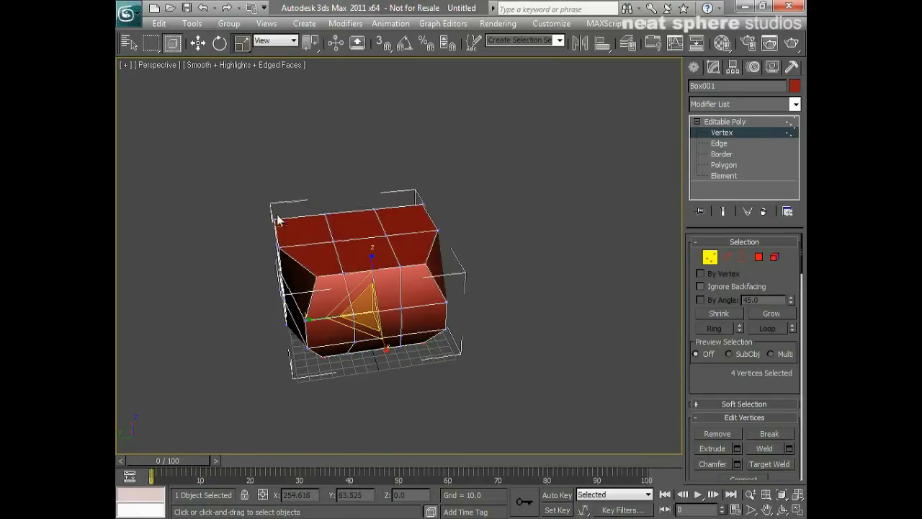
click(279, 219)
ctrl+click(430, 209)
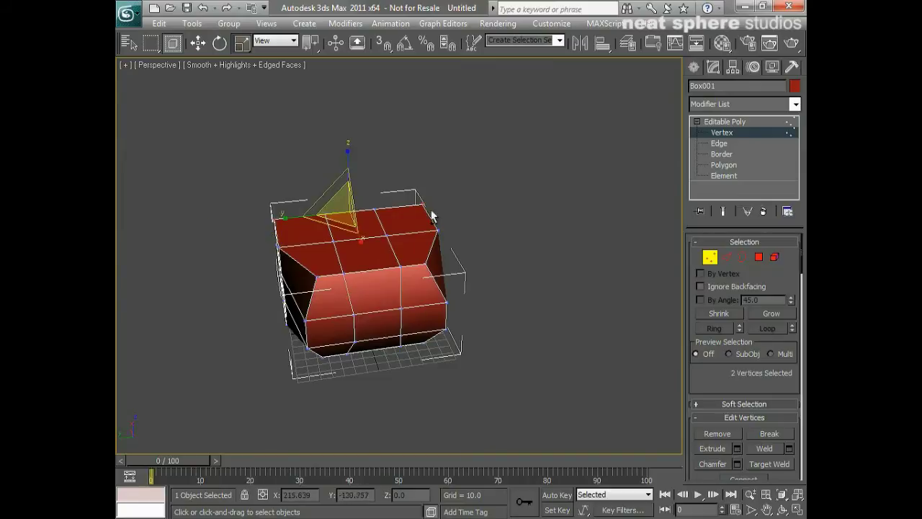
alt+middle_drag(432, 212, 419, 317)
ctrl+click(285, 310)
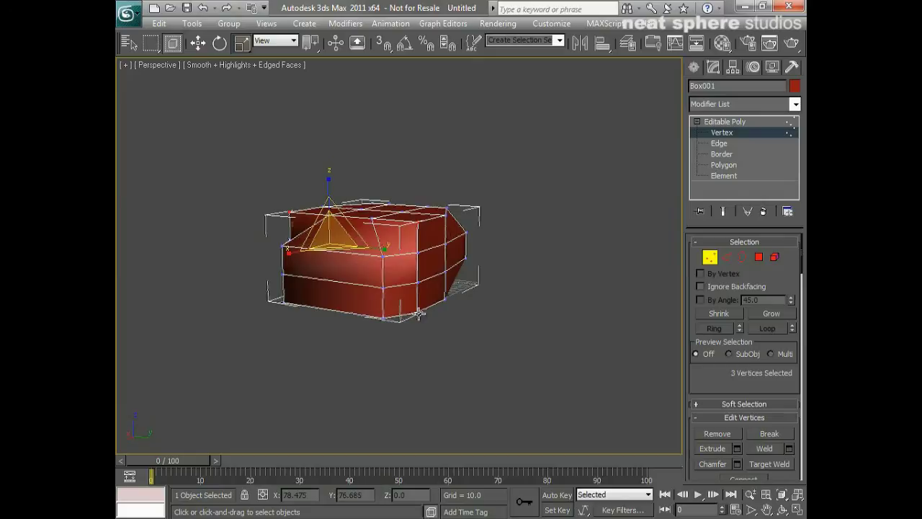
alt+middle_drag(418, 353, 432, 367)
ctrl+click(409, 274)
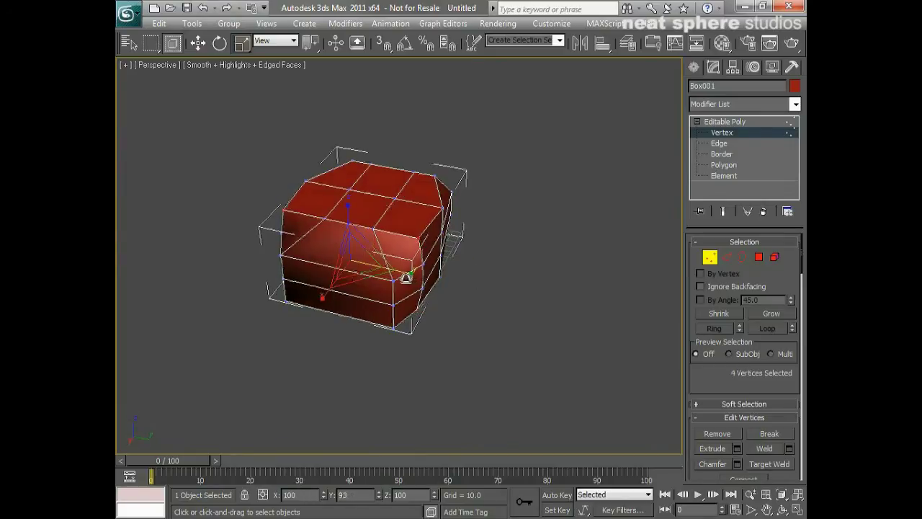
drag(406, 277, 398, 277)
click(393, 327)
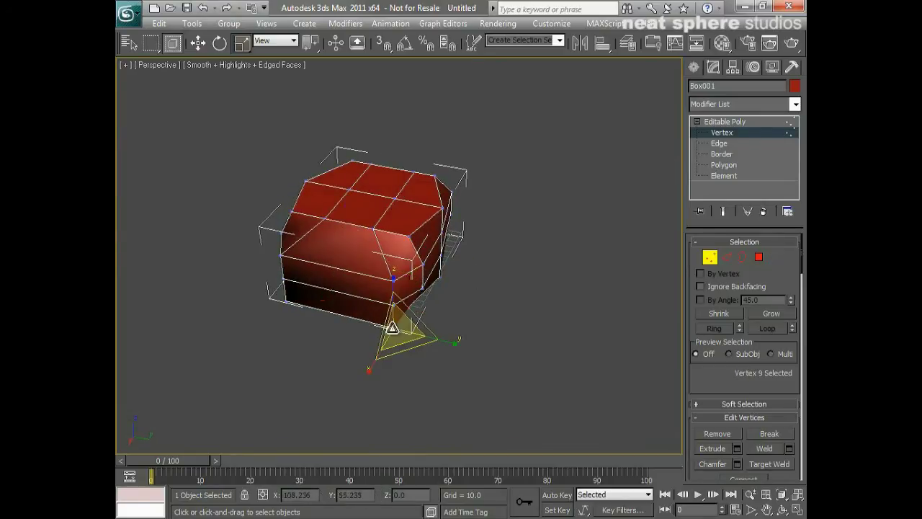
ctrl+click(283, 298)
alt+middle_drag(298, 334, 361, 356)
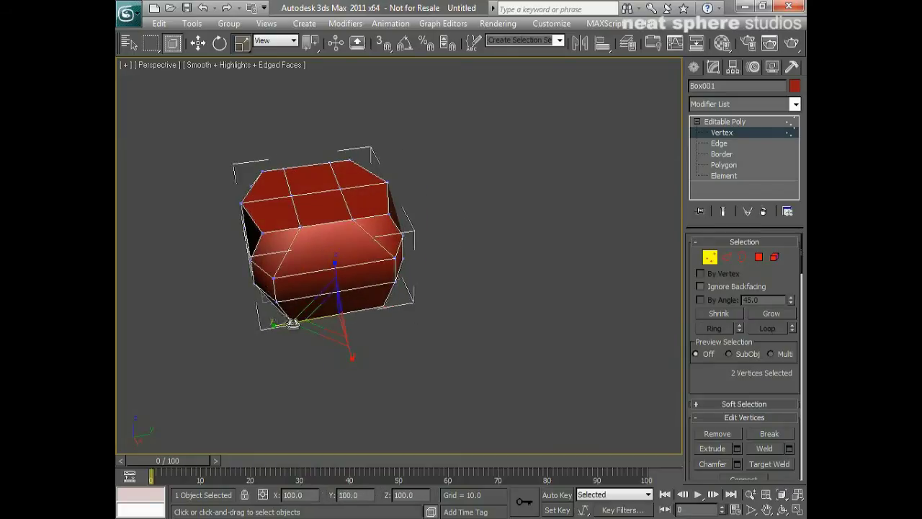
click(275, 278)
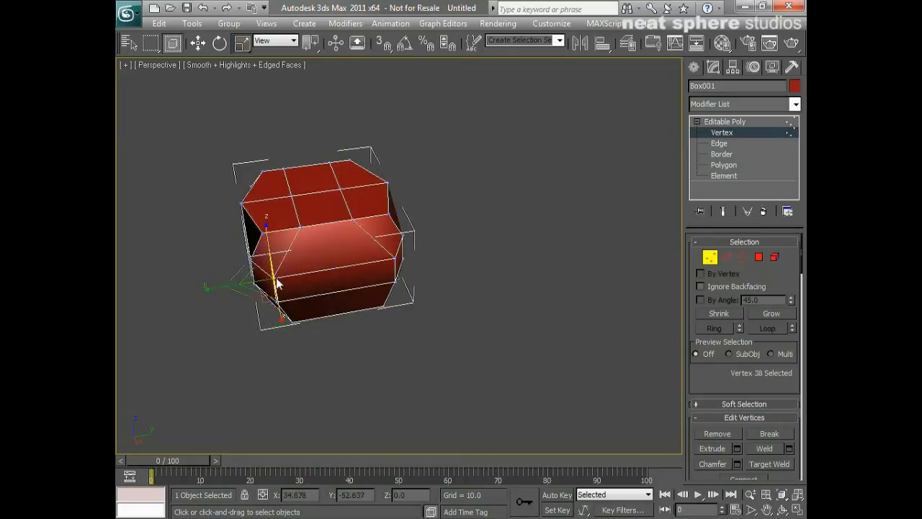
ctrl+click(395, 257)
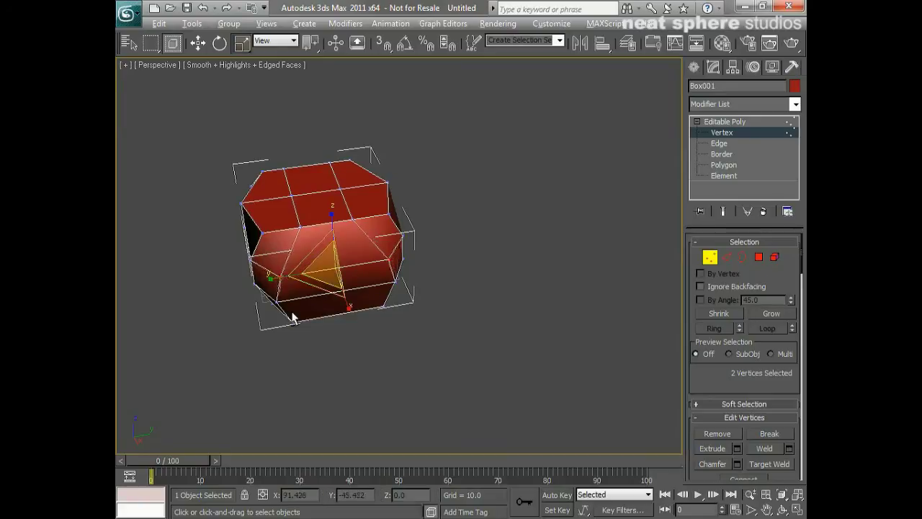
alt+middle_drag(292, 318, 397, 290)
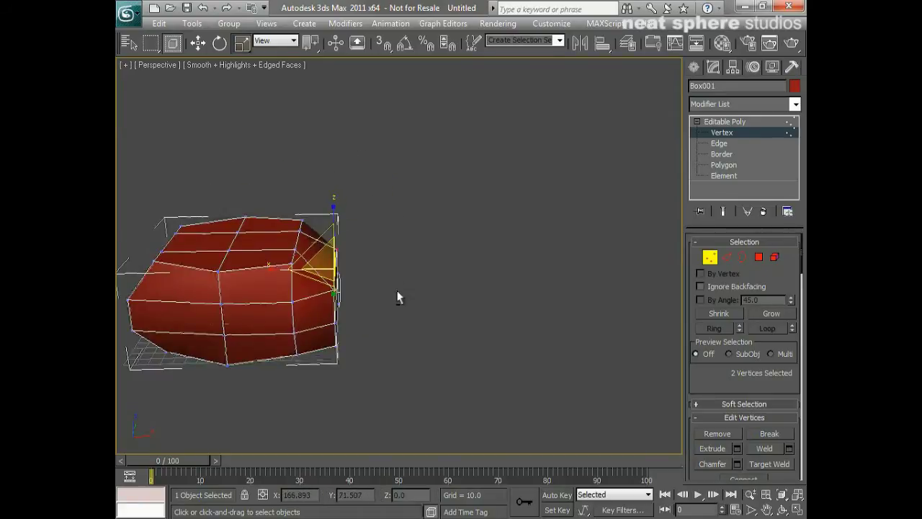
- Select the two middle vertices on top of the head and raise them to about Z 106
key(w)
click(244, 219)
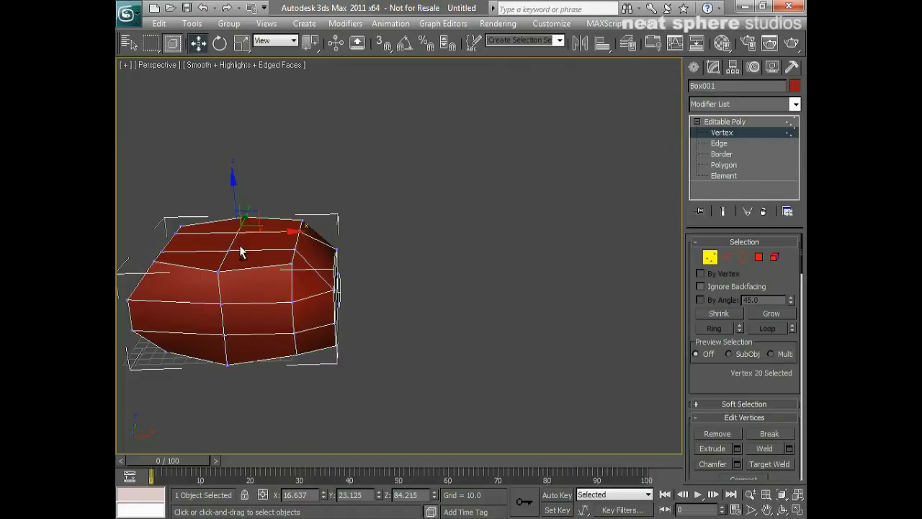
ctrl+click(229, 249)
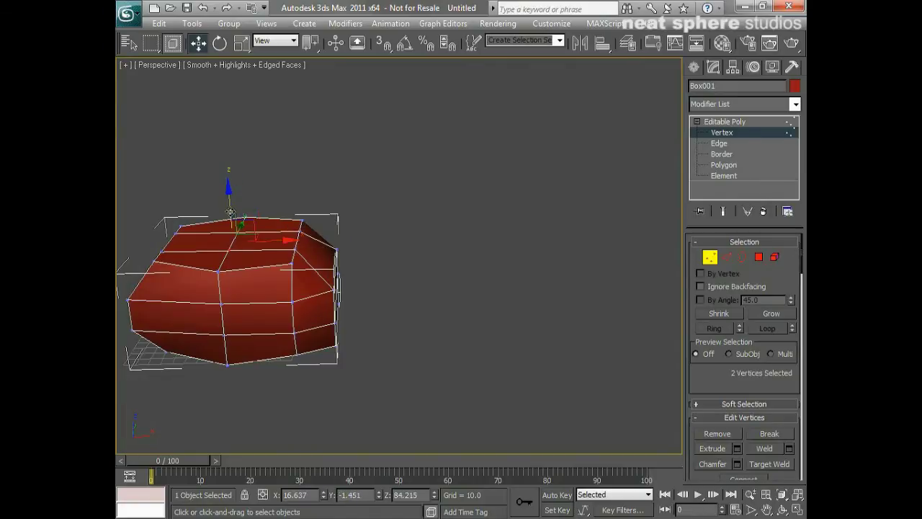
drag(230, 212, 230, 194)
alt+middle_drag(280, 377, 325, 303)
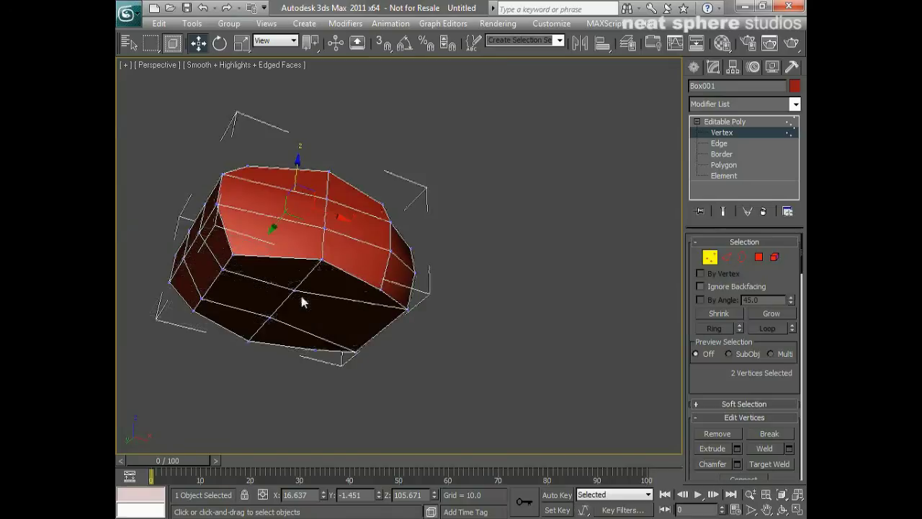
- Select the two middle vertices on the head's underside, pull them downward along Z, and leave vertex editing
click(295, 289)
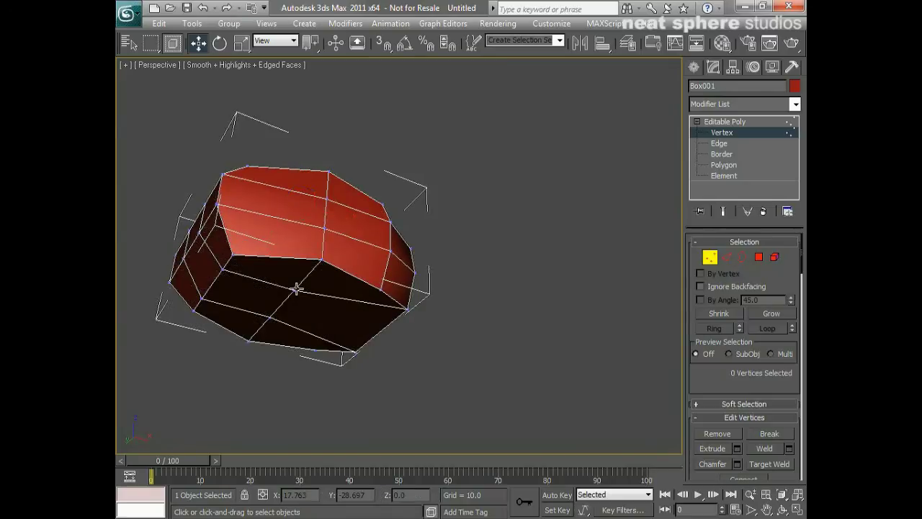
ctrl+click(268, 318)
alt+middle_drag(319, 339, 315, 362)
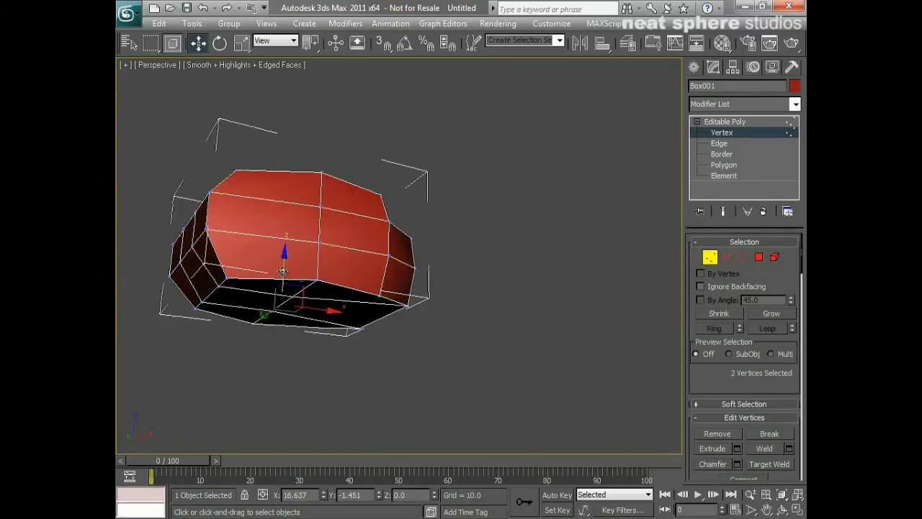
drag(282, 271, 286, 299)
alt+middle_drag(257, 305, 145, 364)
key(alt+z)
drag(436, 246, 434, 324)
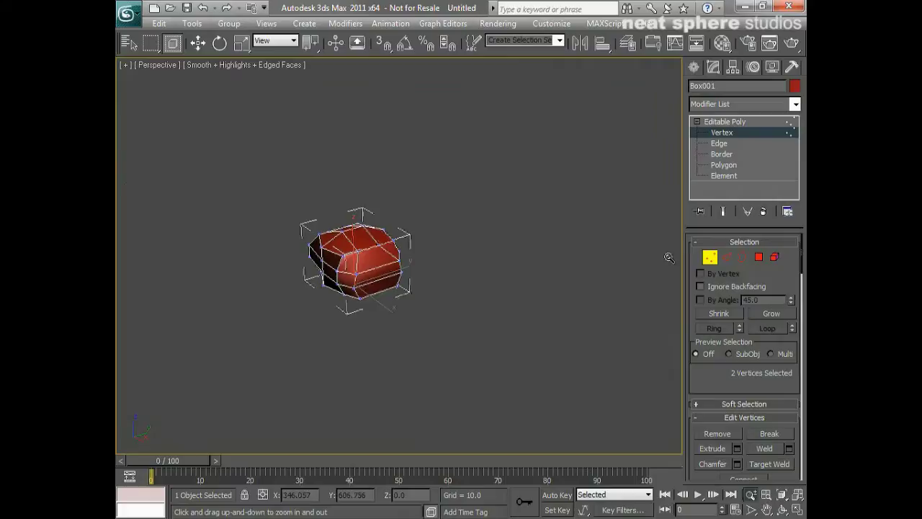
click(711, 262)
- Draw a smooth Line spline of eleven points, starting beside the head and spiralling inward through about two turns
middle_drag(612, 334, 524, 334)
alt+middle_drag(353, 292, 415, 333)
key(alt+z)
drag(399, 214, 395, 315)
middle_drag(582, 368, 469, 373)
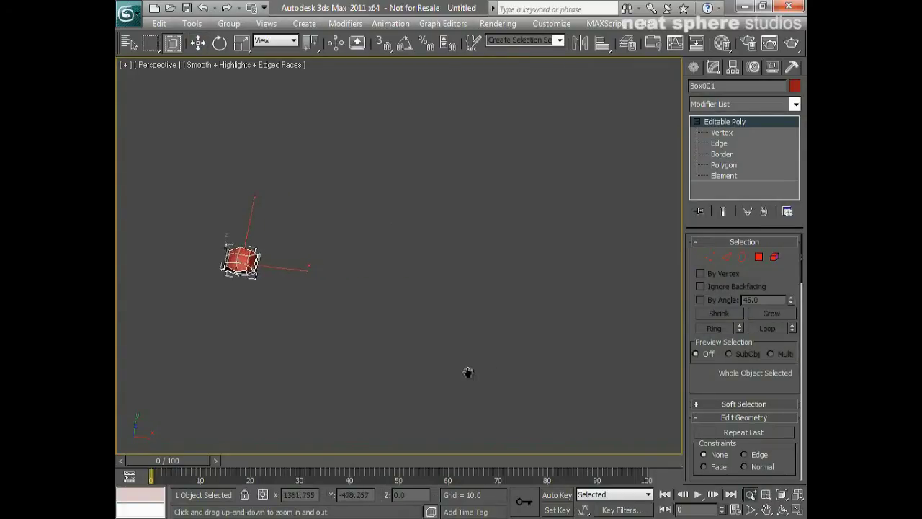
click(695, 67)
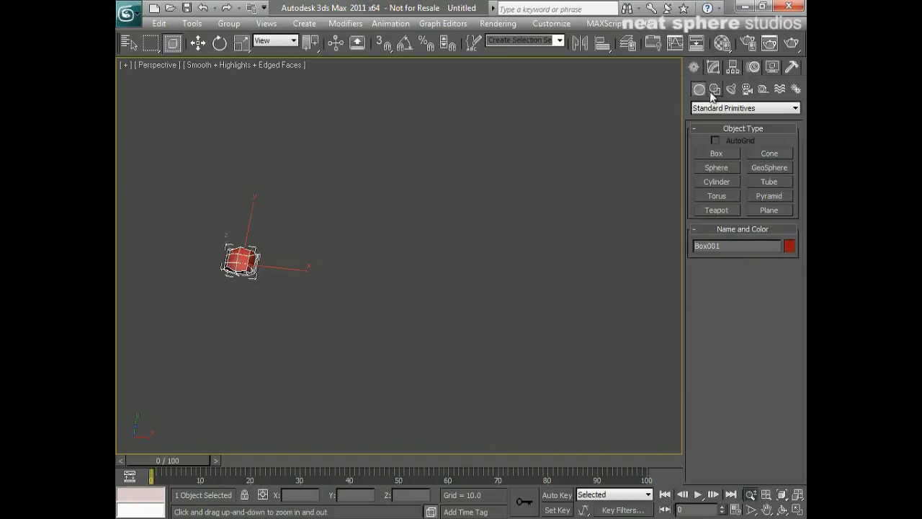
click(714, 89)
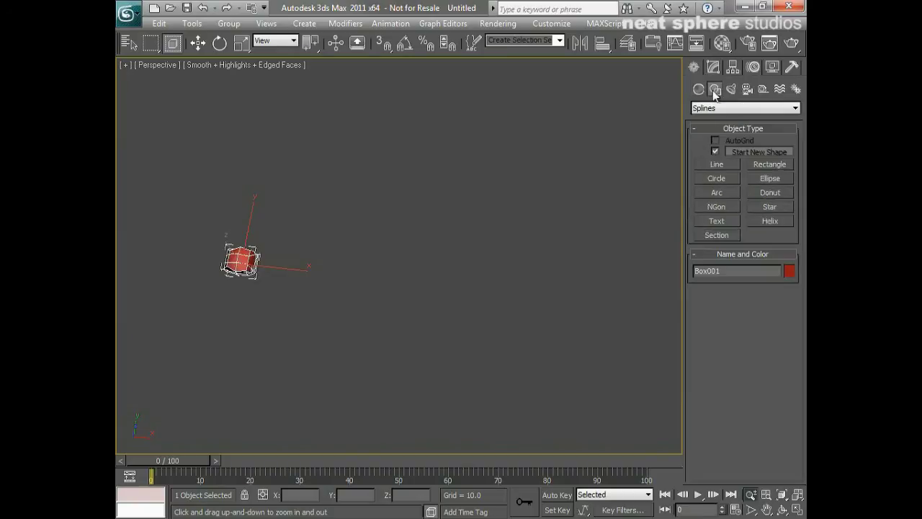
click(723, 168)
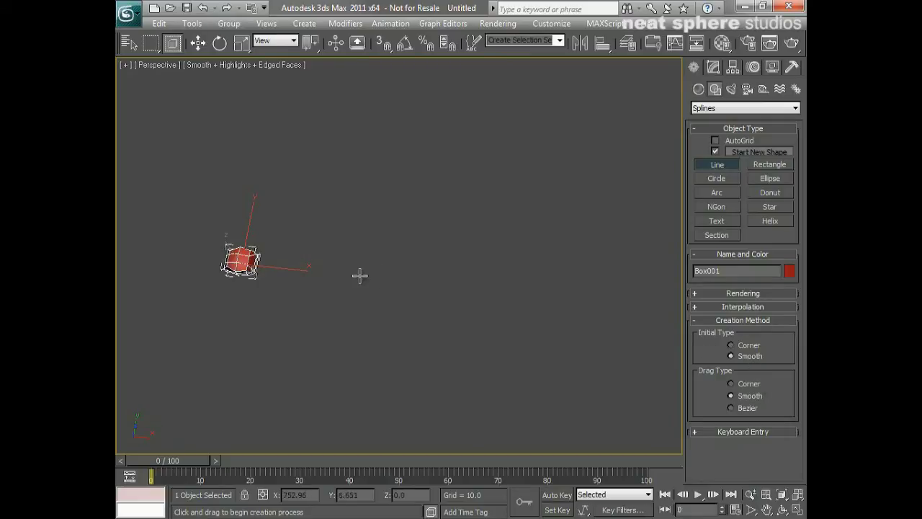
click(261, 265)
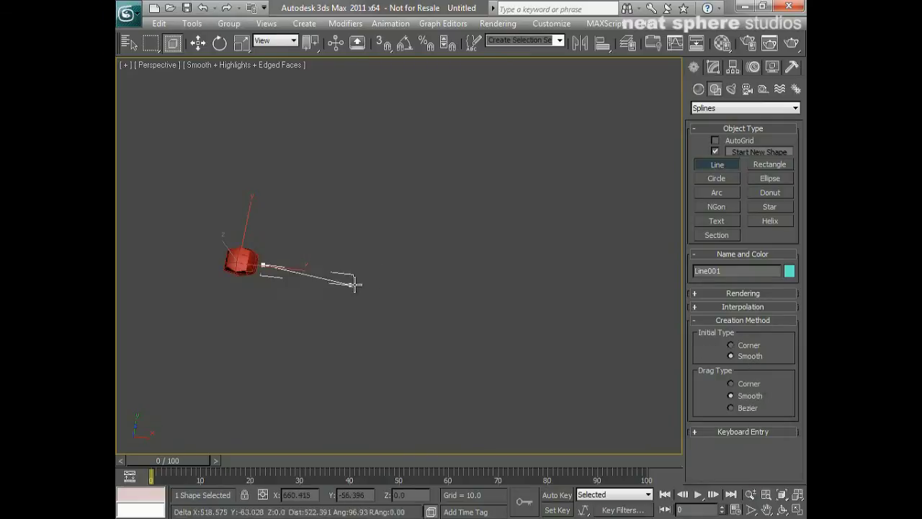
click(447, 290)
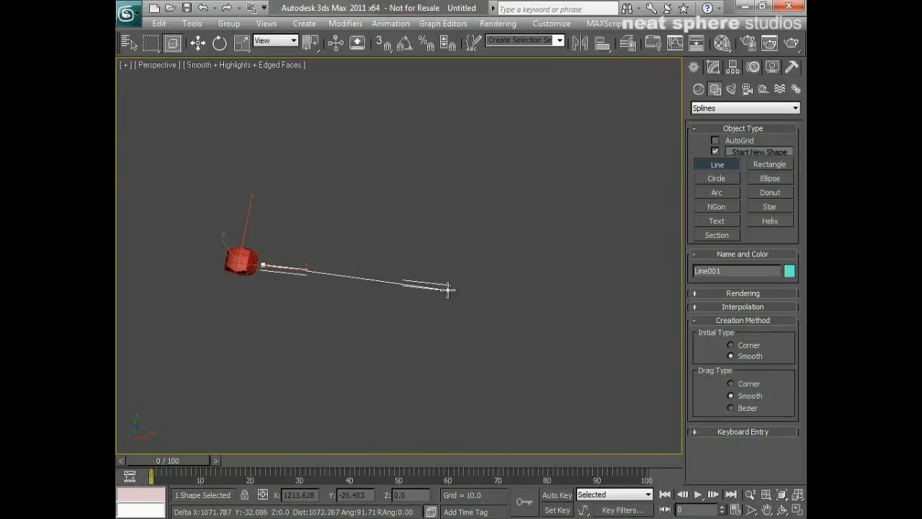
click(537, 246)
click(509, 152)
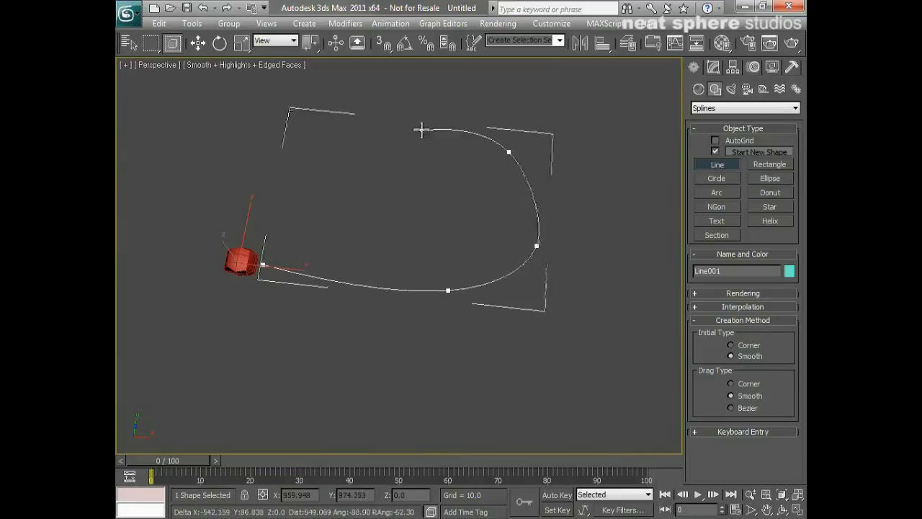
click(355, 132)
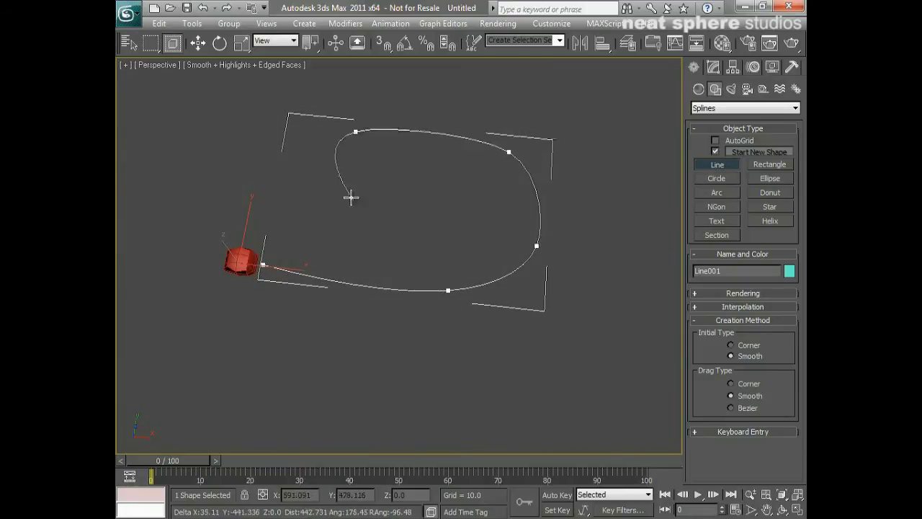
click(369, 253)
click(511, 241)
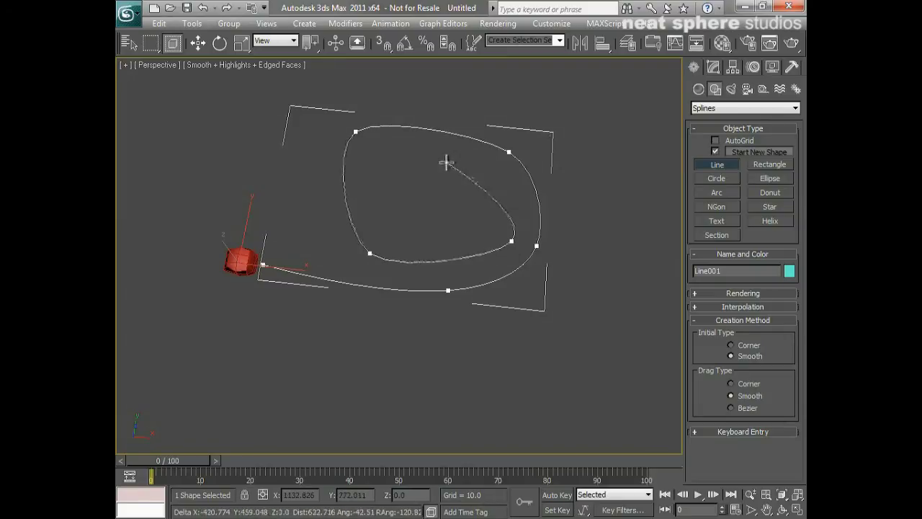
click(480, 160)
click(376, 165)
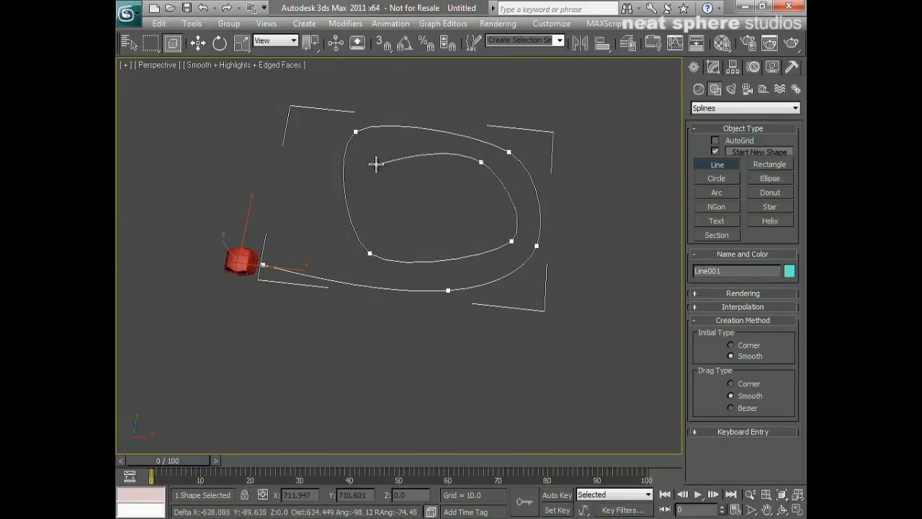
click(398, 234)
click(475, 230)
right_click(481, 228)
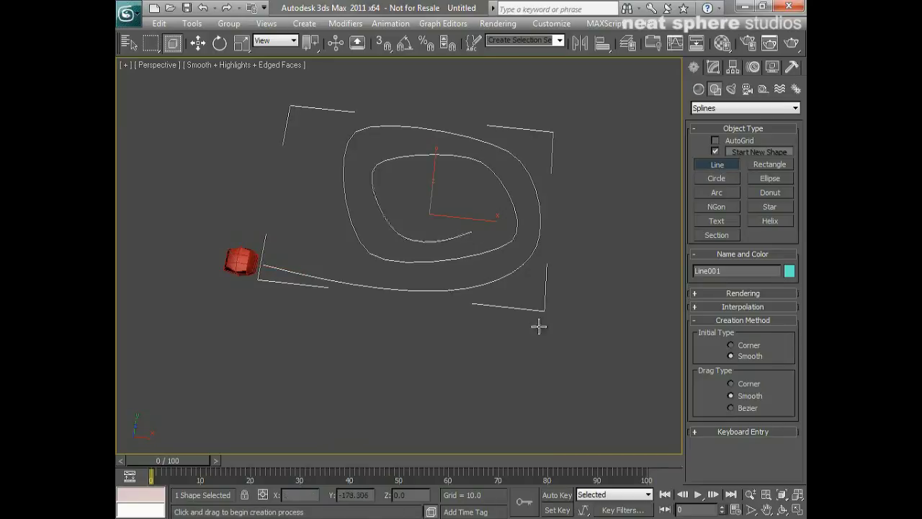
- Select the head and move it slightly along X beside the spiral spline's starting end
alt+middle_drag(539, 326, 598, 280)
ctrl+alt+middle_drag(467, 302, 468, 276)
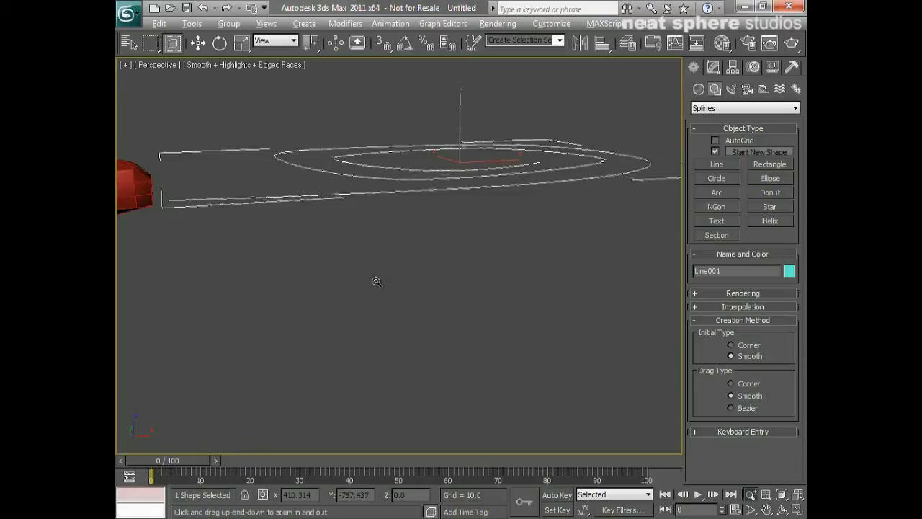
alt+middle_drag(376, 282, 459, 317)
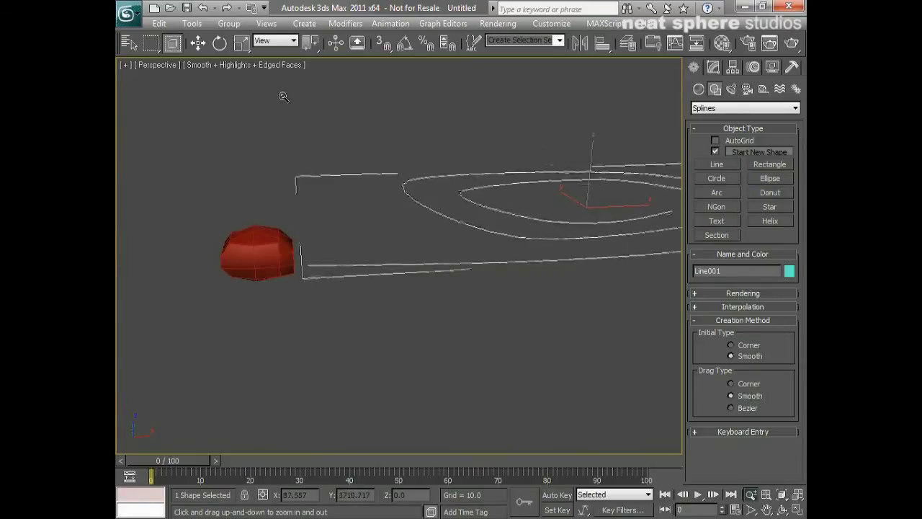
click(198, 43)
click(282, 251)
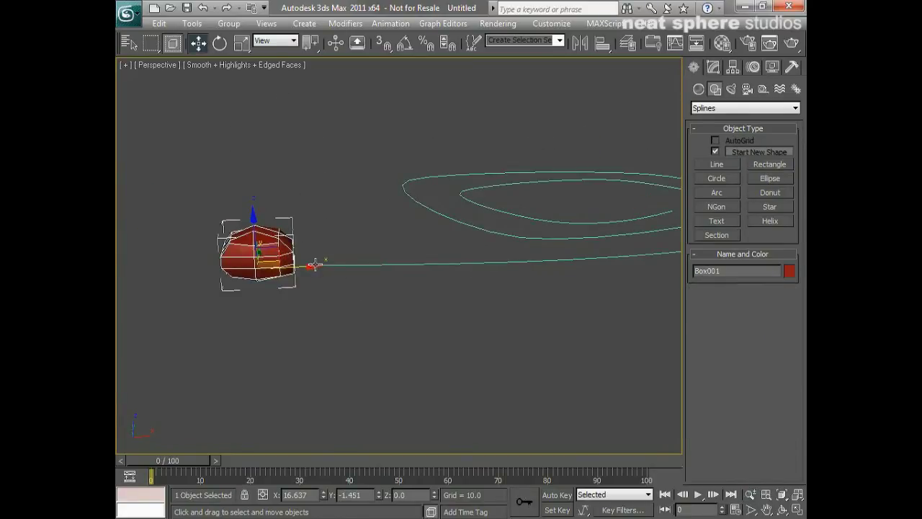
drag(315, 265, 298, 262)
- Move the spiral spline in the XY plane so it starts at the head's back, and raise it about 27 units along Z
alt+middle_drag(298, 262, 412, 385)
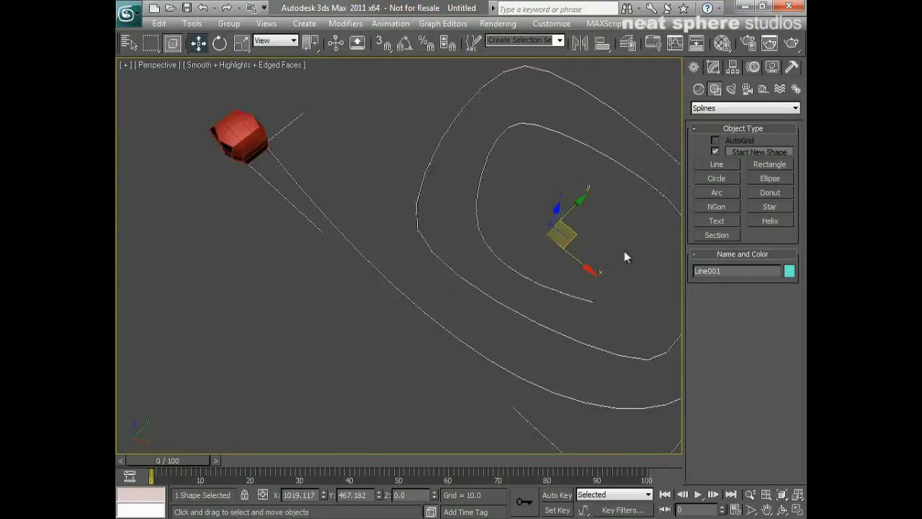
drag(575, 239, 567, 252)
alt+middle_drag(537, 310, 550, 209)
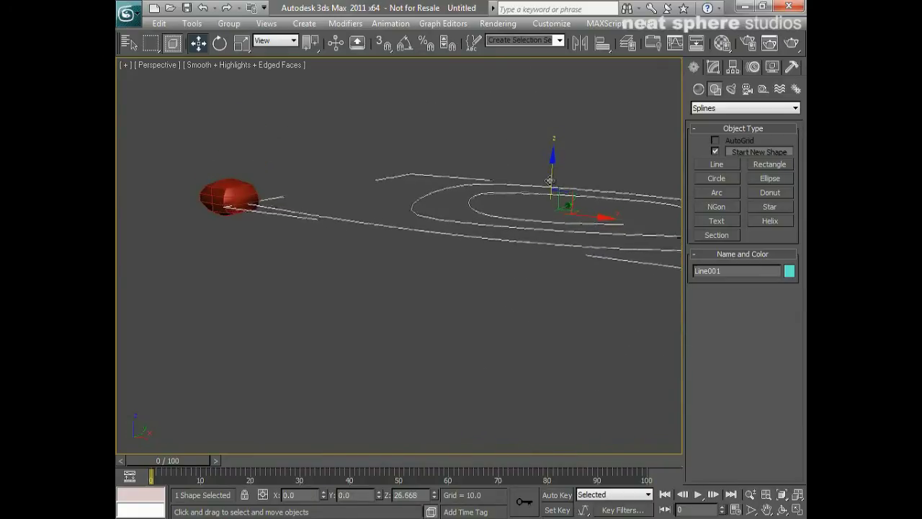
- Enlarge the head non-uniformly to about 147% in X, 140% in Y and 121% in Z
click(232, 210)
alt+middle_drag(232, 215, 328, 310)
key(alt+z)
drag(328, 310, 336, 268)
middle_drag(336, 268, 632, 395)
alt+middle_drag(408, 314, 508, 322)
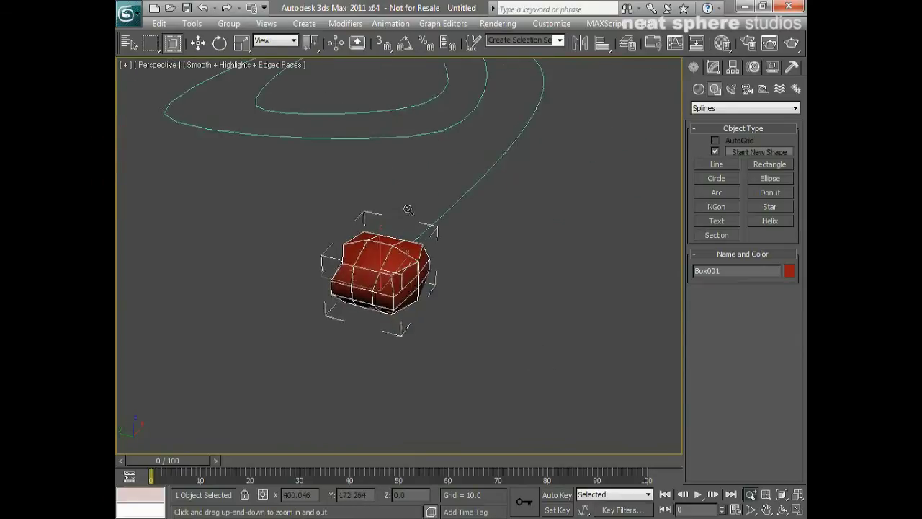
click(242, 42)
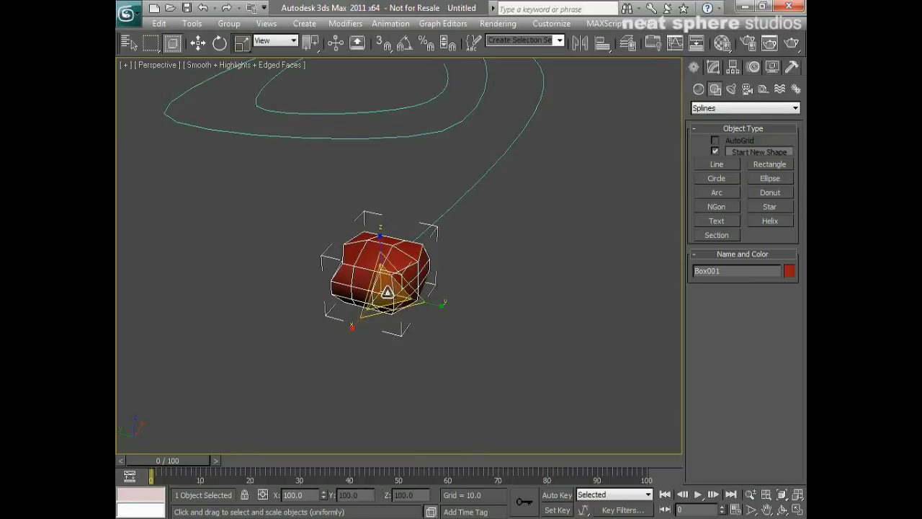
drag(430, 302, 459, 304)
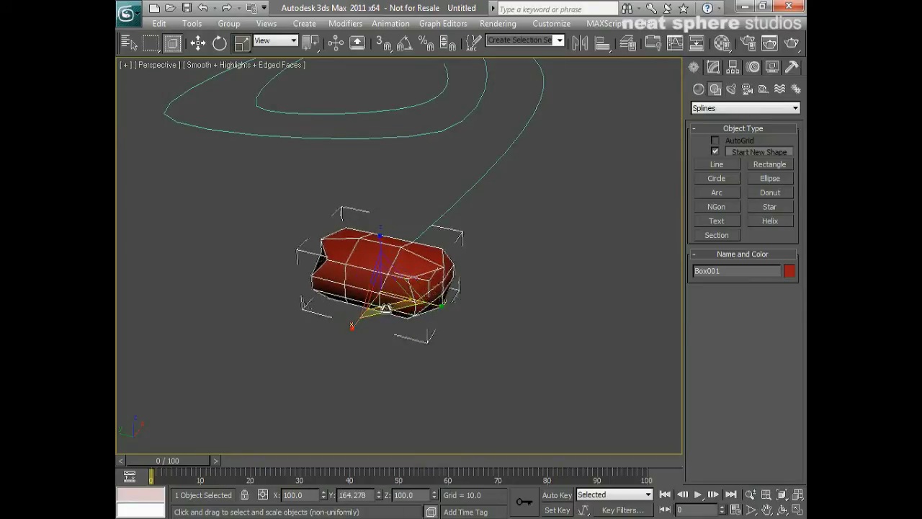
mouse_move(352, 334)
mouse_down()
mouse_move(344, 354)
mouse_move(354, 335)
mouse_up()
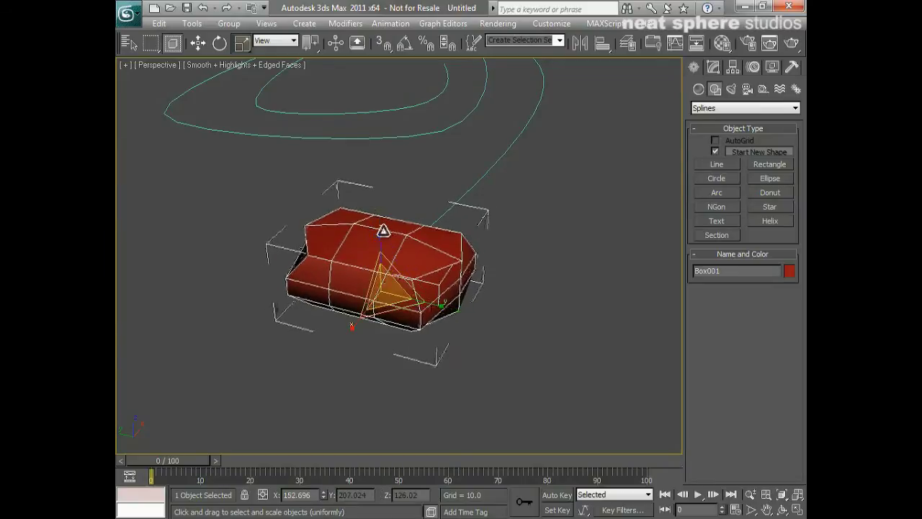
mouse_move(381, 231)
mouse_down()
mouse_move(379, 219)
mouse_move(381, 234)
mouse_up()
drag(437, 309, 418, 306)
alt+middle_drag(425, 317, 438, 360)
- Select the two polygons at the back of the head where the spiral spline starts
click(713, 67)
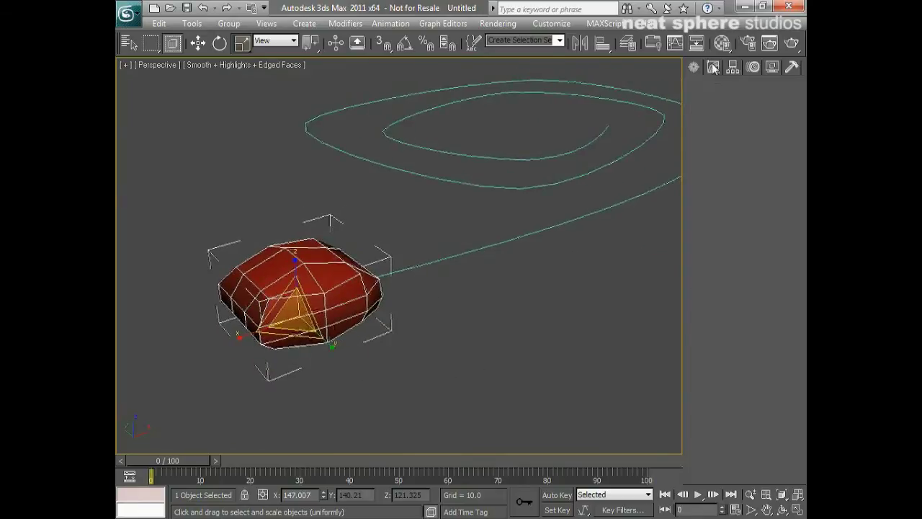
click(758, 258)
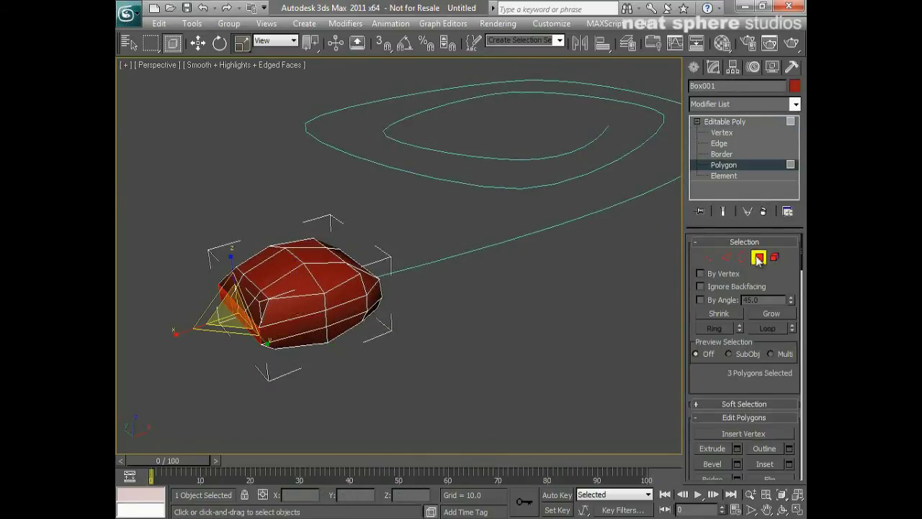
alt+middle_drag(624, 360, 411, 362)
click(358, 343)
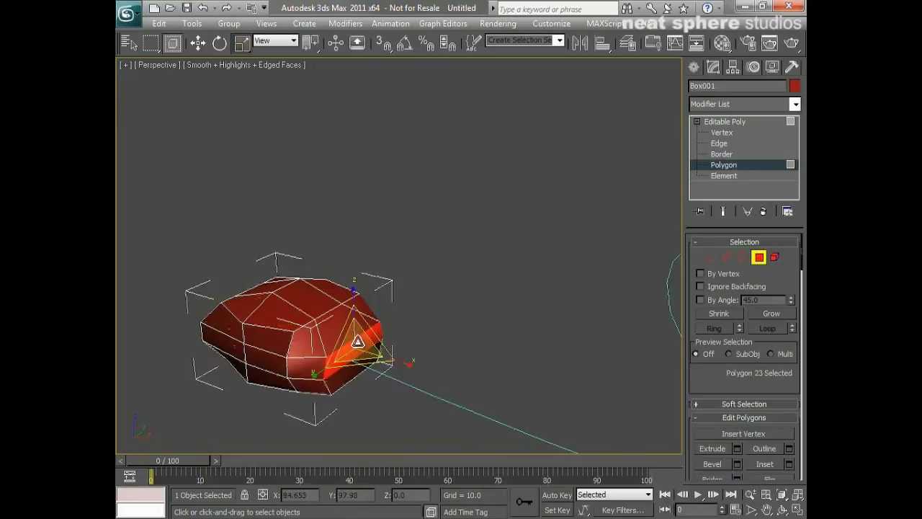
ctrl+click(366, 361)
key(q)
middle_drag(502, 410, 494, 393)
scroll(710, 380, down, 5)
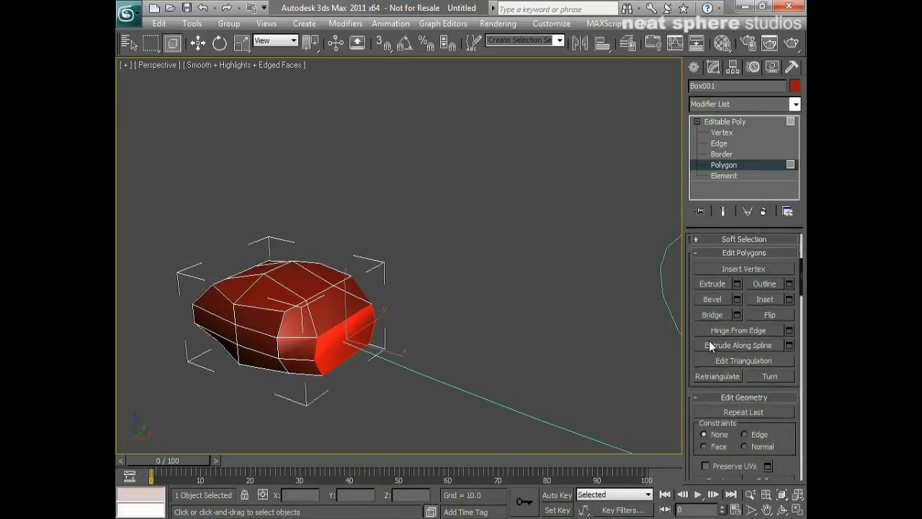
- Extrude the selected back polygons along the spiral spline to create the creature's body
alt+middle_drag(619, 349, 551, 356)
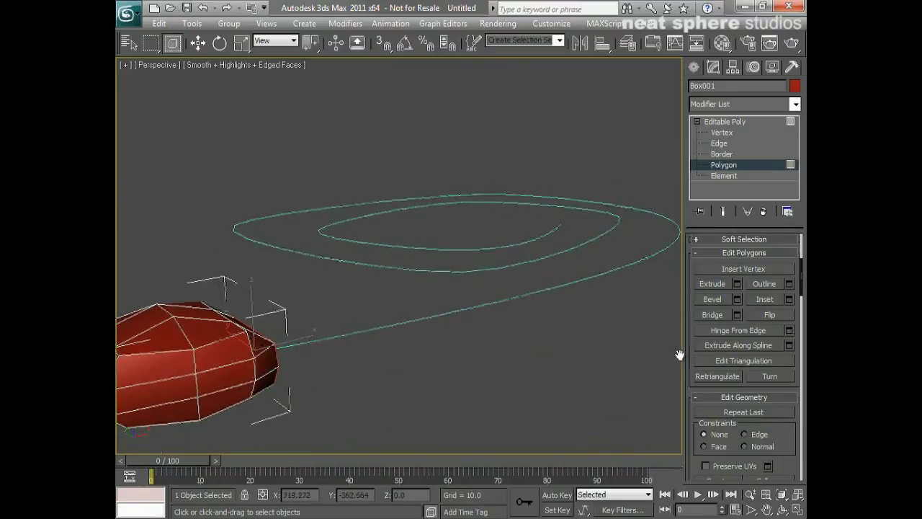
click(790, 345)
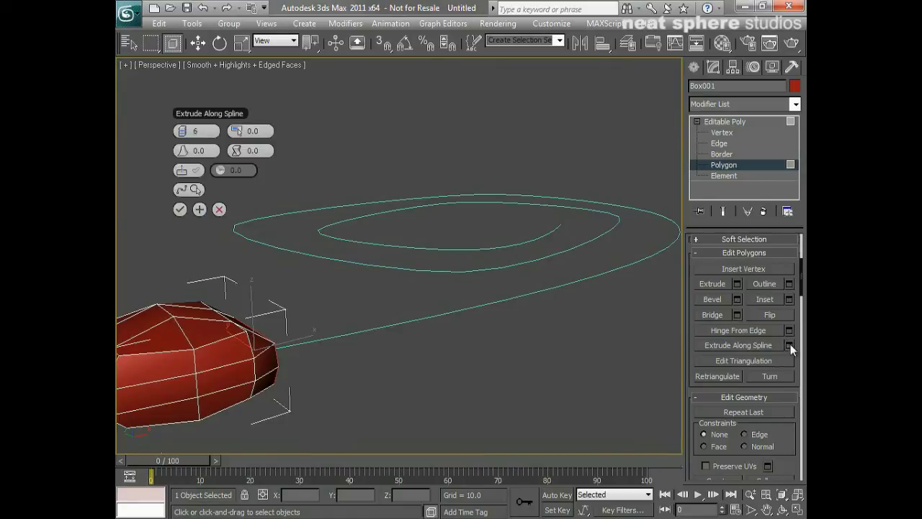
click(186, 190)
click(398, 319)
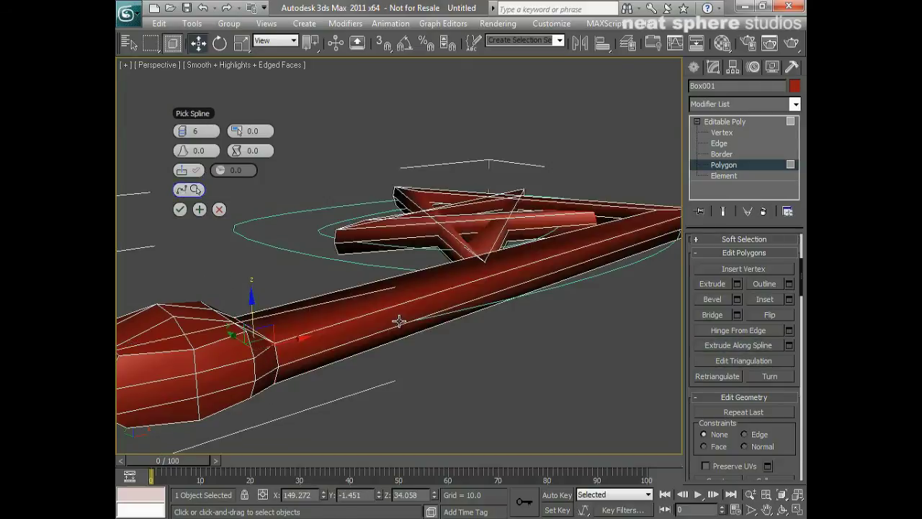
- Set the spline extrusion to 61 segments so the body follows the spiral's curves
mouse_move(347, 330)
alt+middle_down()
mouse_move(344, 346)
mouse_move(362, 264)
mouse_move(353, 343)
alt+middle_up()
middle_drag(417, 339, 357, 376)
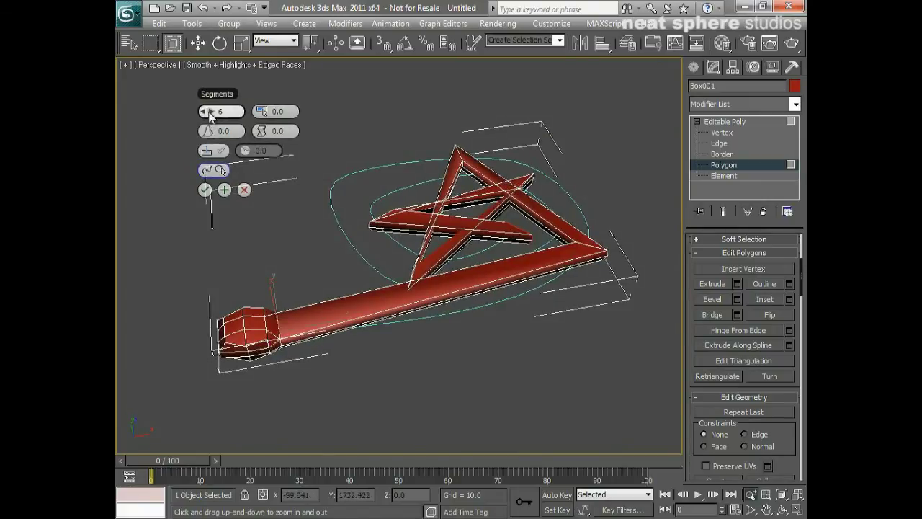
drag(214, 111, 373, 122)
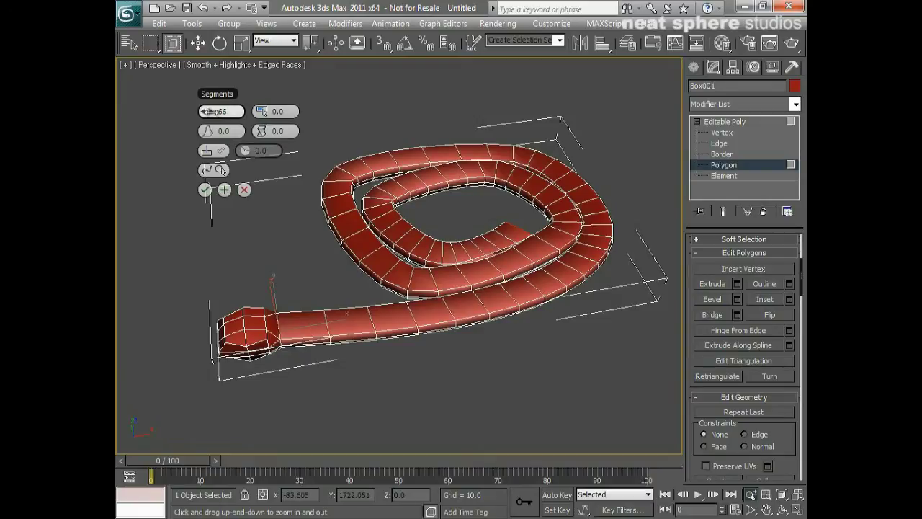
drag(209, 112, 196, 113)
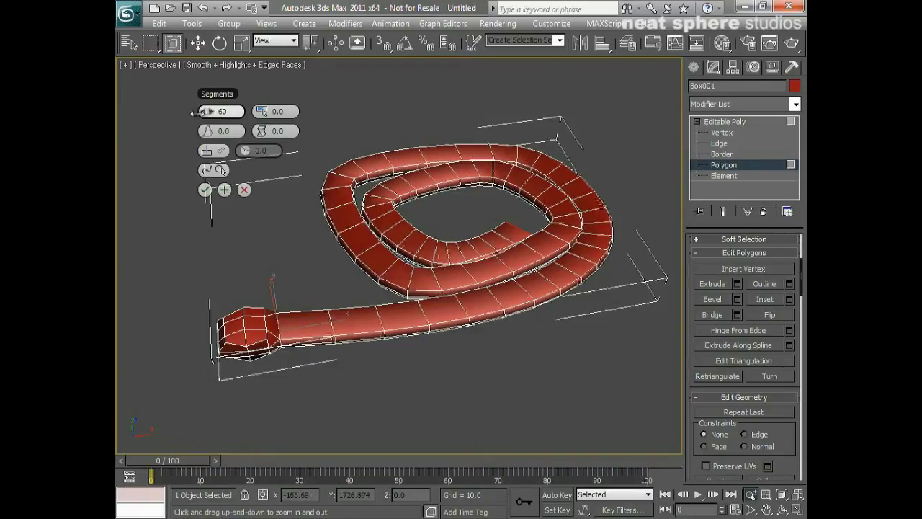
drag(193, 113, 204, 121)
- Taper the body extrusion with a taper amount of -0.79 and a taper curve of -1.0, and accept it
alt+middle_drag(470, 354, 392, 353)
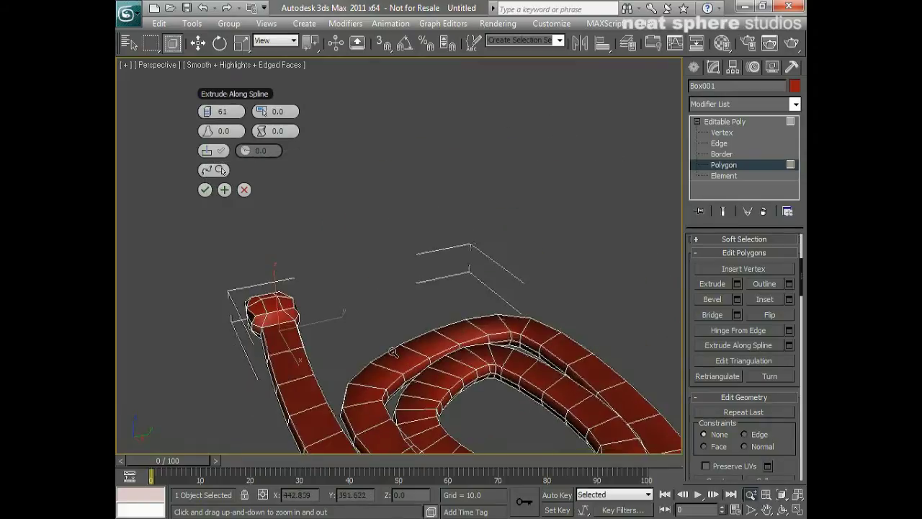
middle_drag(467, 387, 447, 238)
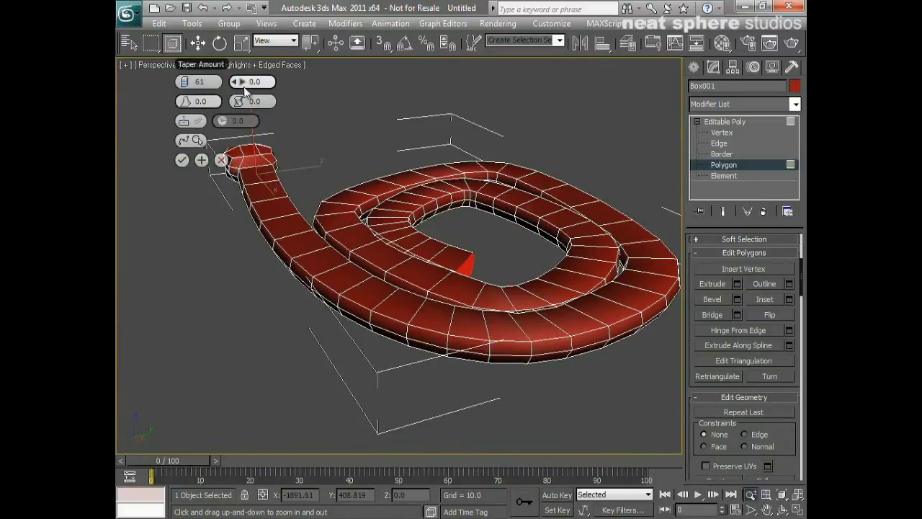
drag(244, 86, 240, 81)
alt+middle_drag(360, 180, 318, 204)
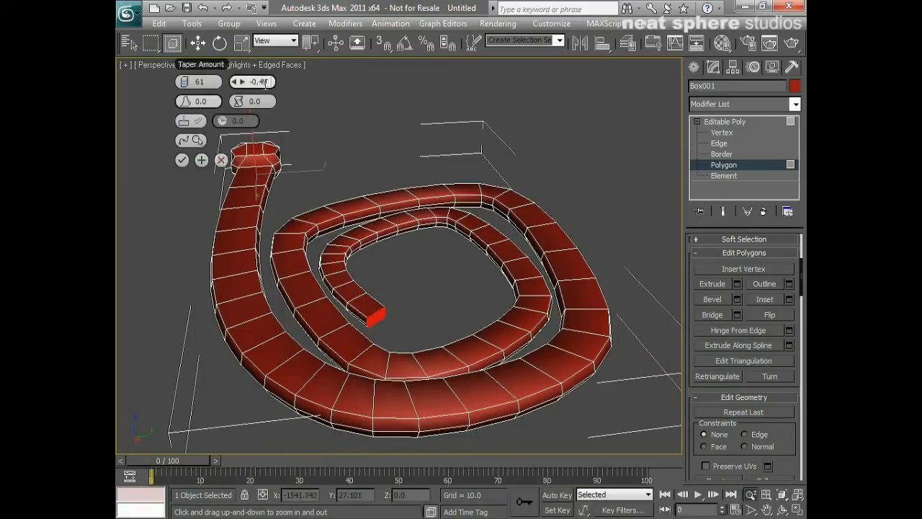
drag(237, 85, 236, 83)
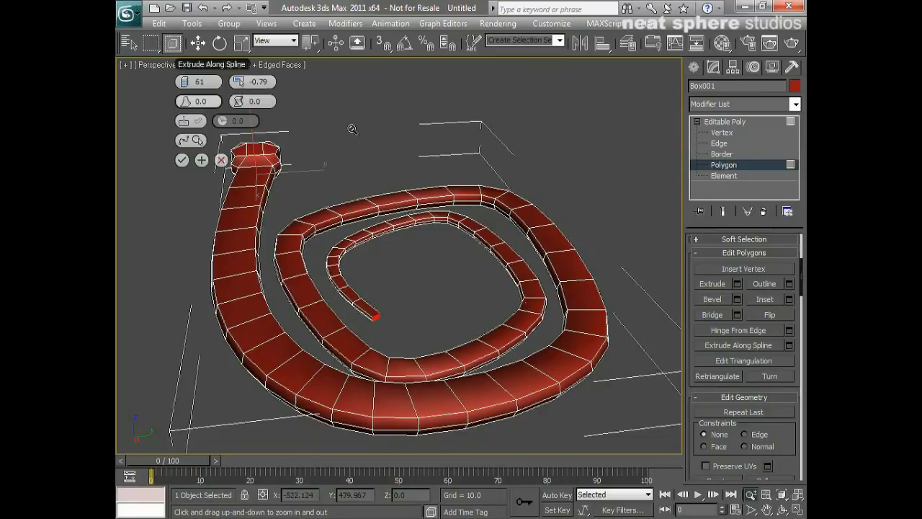
mouse_move(190, 106)
mouse_down()
mouse_move(179, 101)
mouse_move(190, 103)
mouse_up()
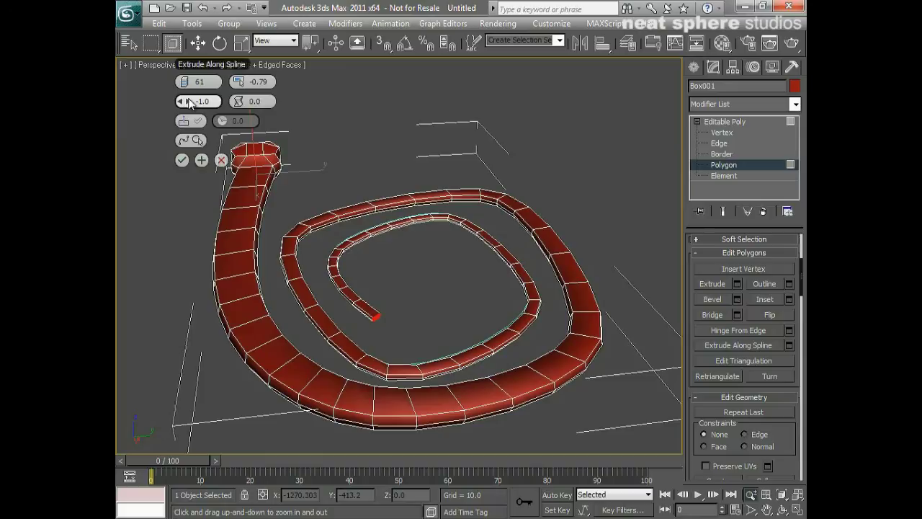
click(182, 160)
- Apply a TurboSmooth modifier to the whole creature and turn on Isoline Display
drag(376, 260, 255, 246)
alt+middle_drag(255, 246, 414, 150)
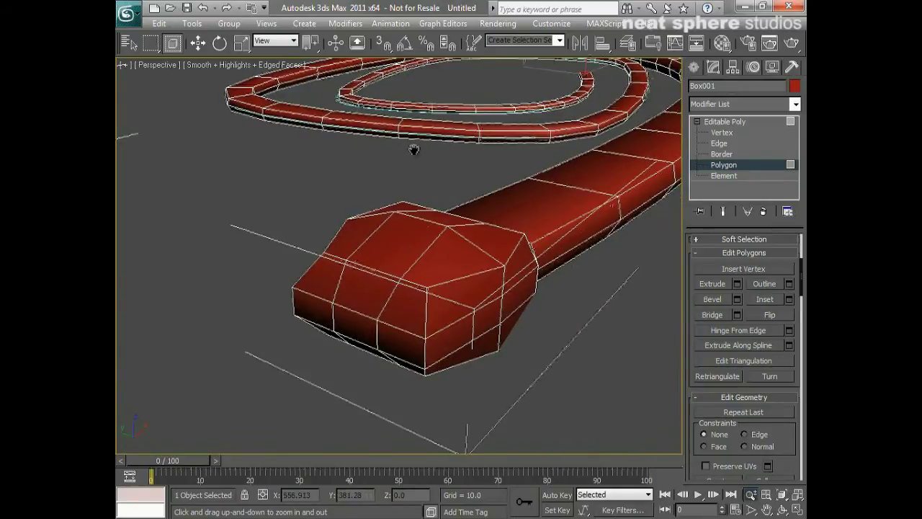
click(724, 165)
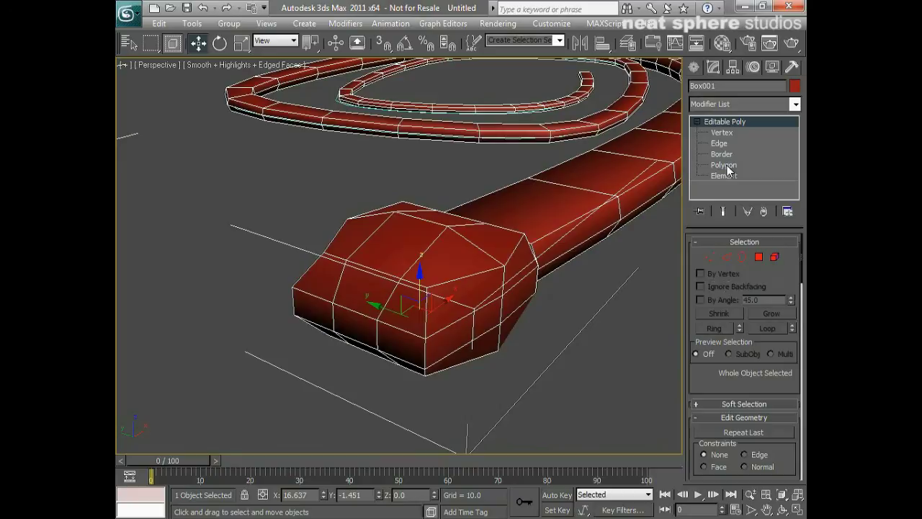
click(796, 104)
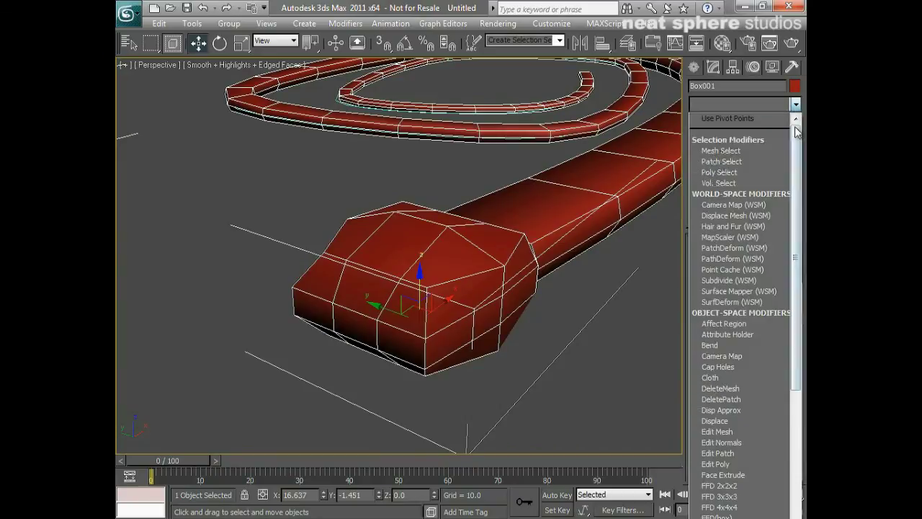
drag(797, 141, 804, 411)
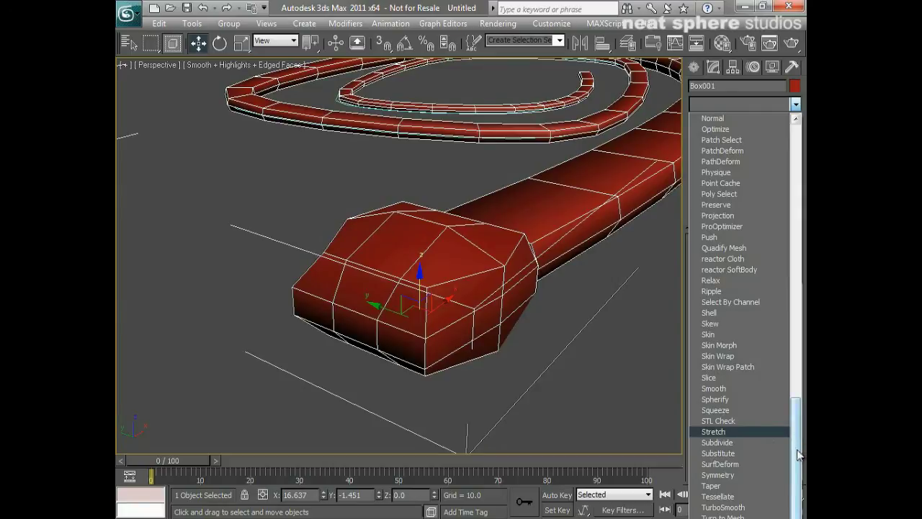
click(723, 507)
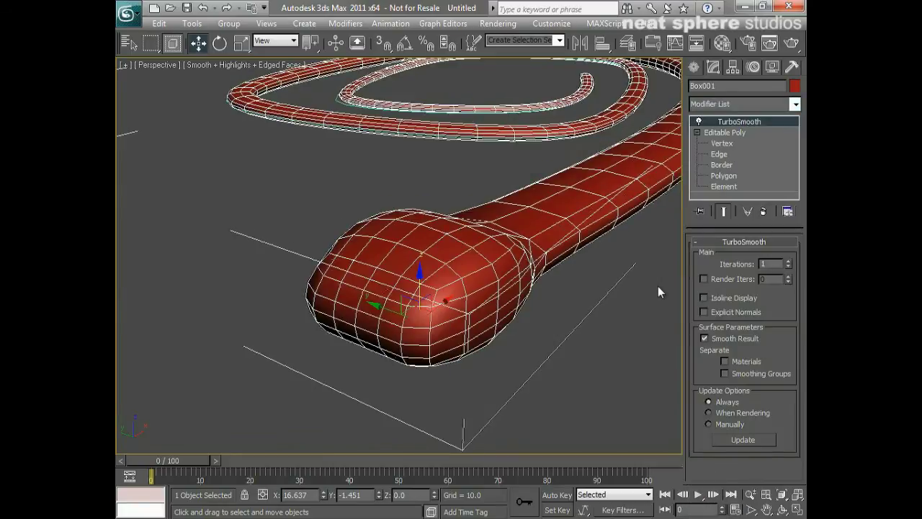
click(705, 298)
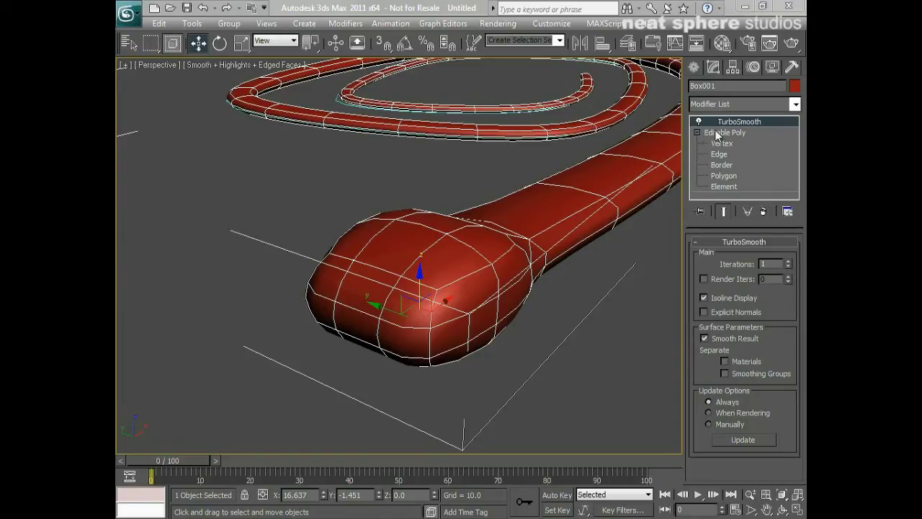
- Show the smoothed end result at Polygon level and select the three polygons across the middle of the head's front
click(723, 176)
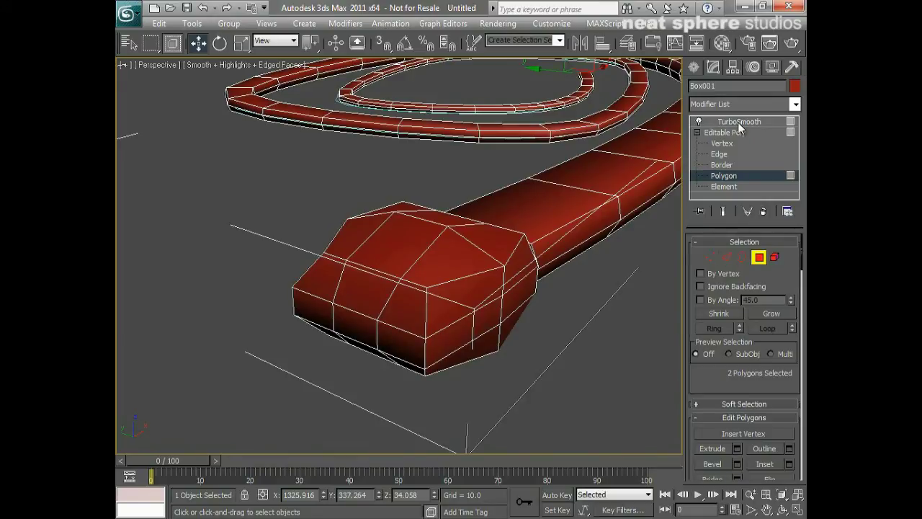
click(726, 211)
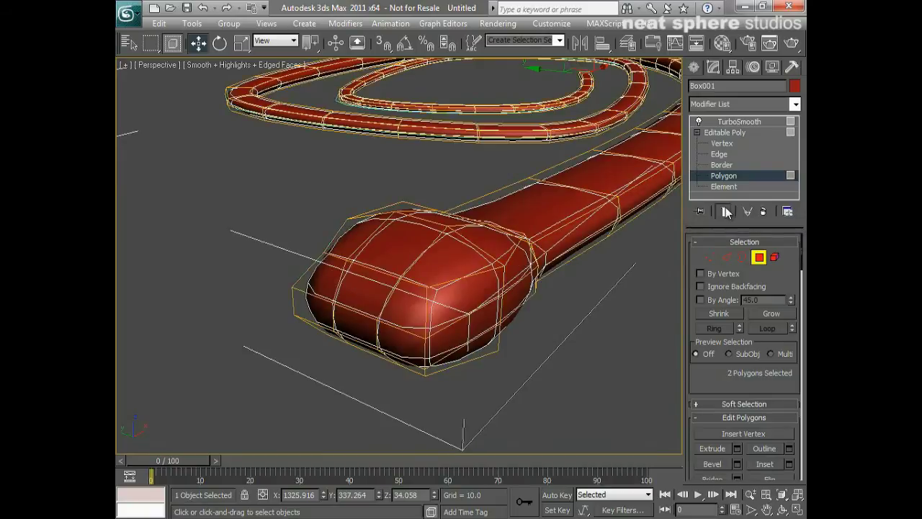
alt+middle_drag(422, 369, 439, 351)
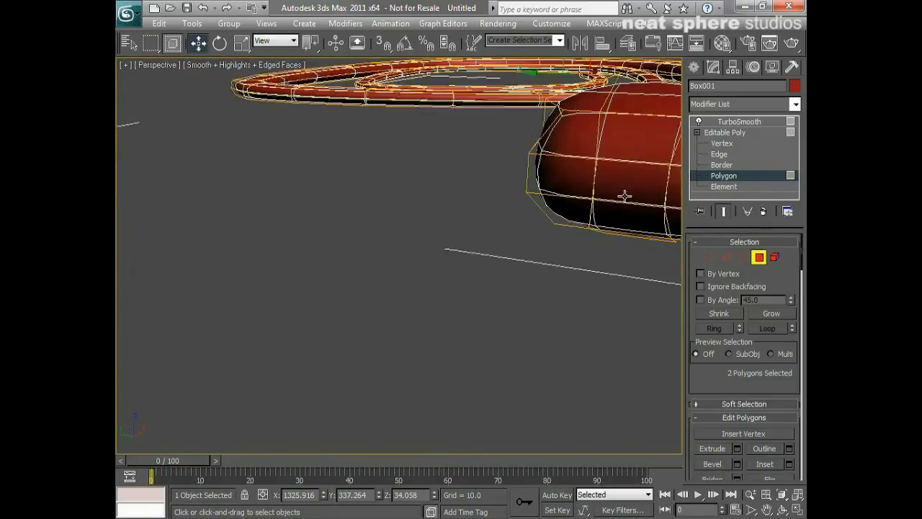
click(629, 191)
middle_drag(629, 191, 595, 200)
scroll(569, 263, up, 3)
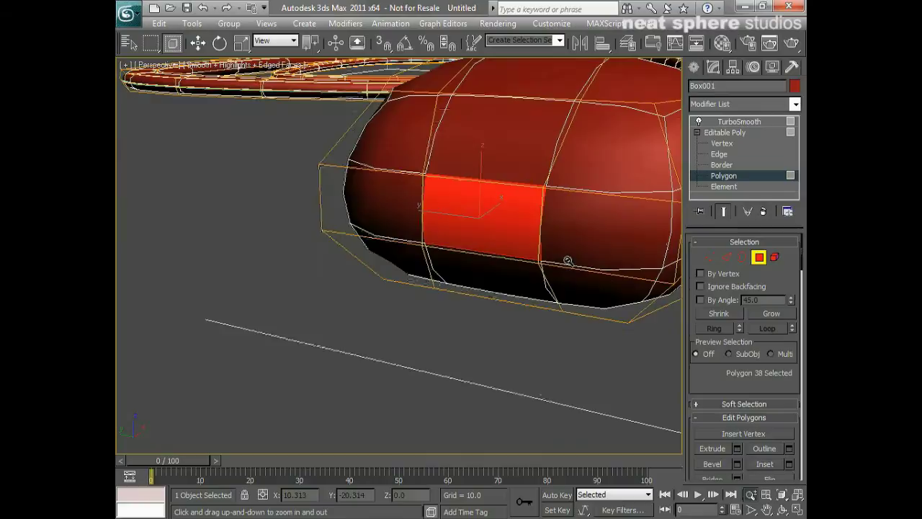
ctrl+click(578, 248)
ctrl+click(399, 232)
alt+middle_drag(399, 232, 484, 286)
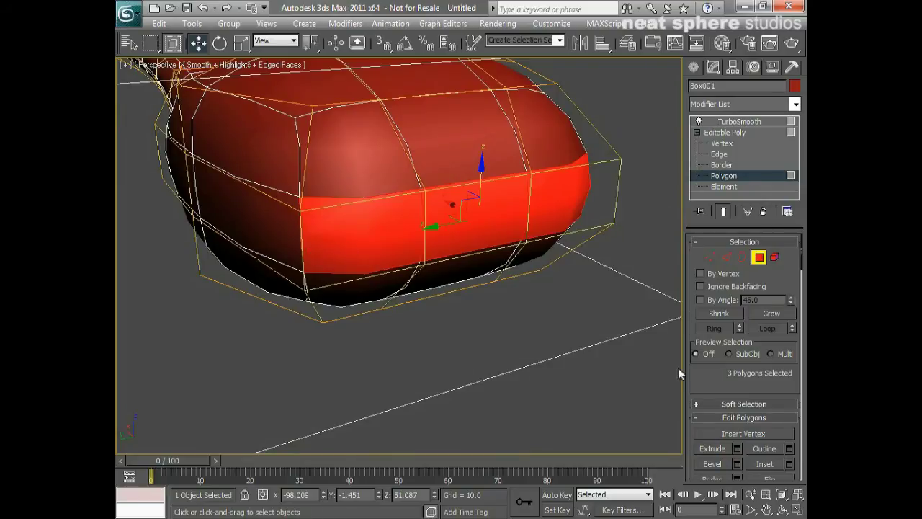
- Inset the three front polygons slightly and extrude them into the head to form a mouth cavity
click(765, 464)
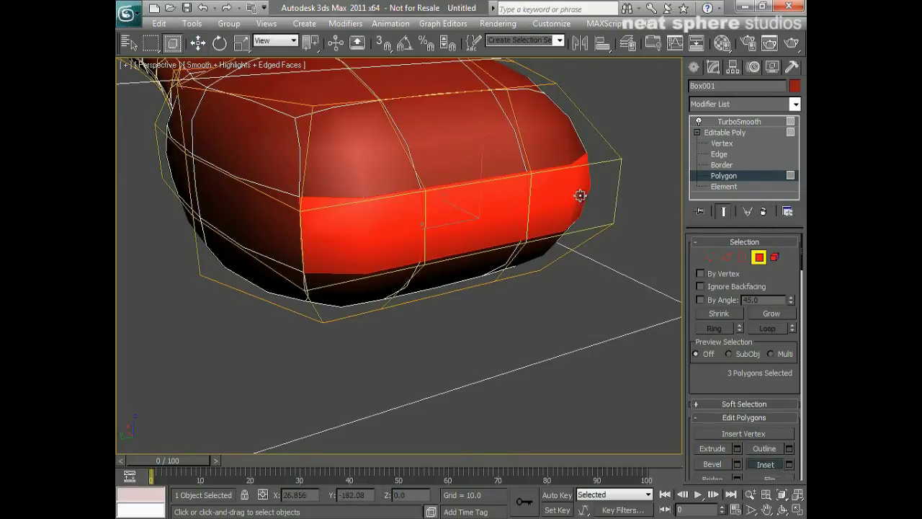
drag(578, 192, 578, 200)
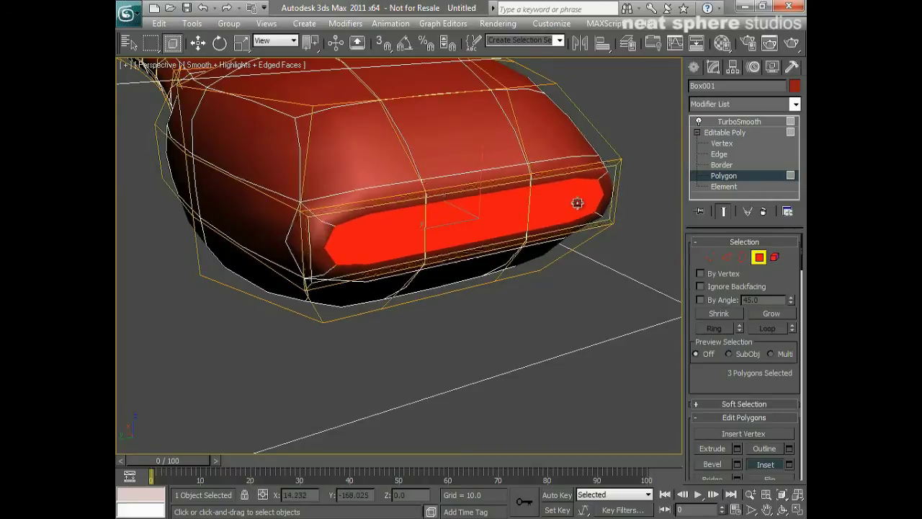
click(714, 450)
drag(495, 207, 469, 322)
- Scale the polygons at the back of the mouth cavity and move them along X toward the opening
key(r)
drag(424, 140, 422, 95)
key(w)
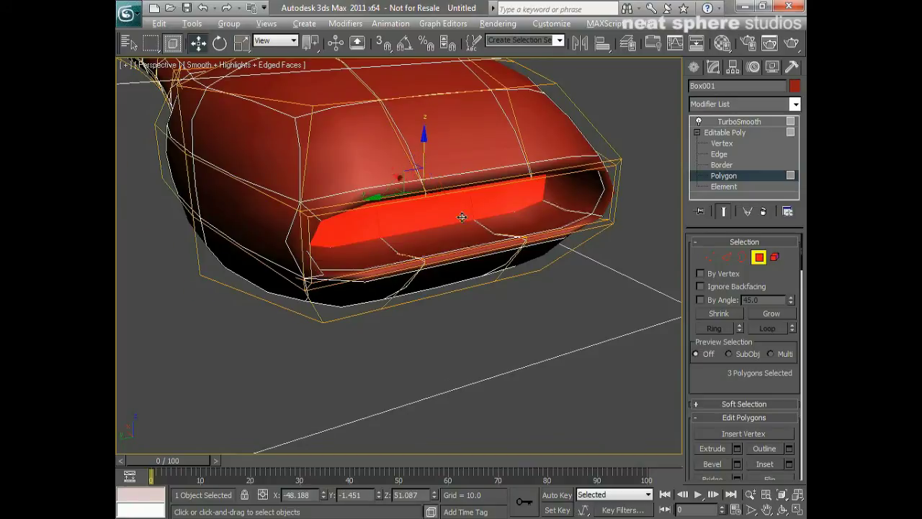
alt+middle_drag(461, 217, 489, 201)
drag(383, 184, 417, 192)
alt+middle_drag(484, 226, 482, 250)
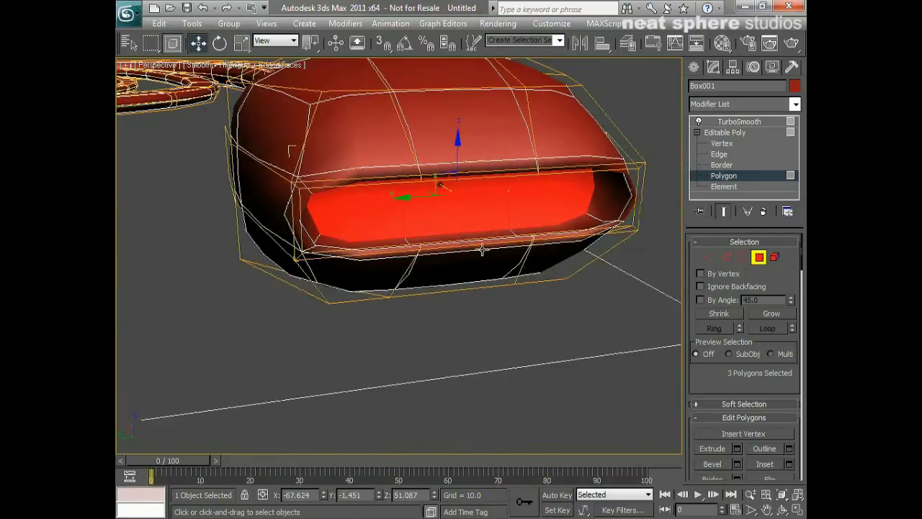
- Extrude the polygons at the back of the mouth cavity by -33.89 to deepen it
click(738, 448)
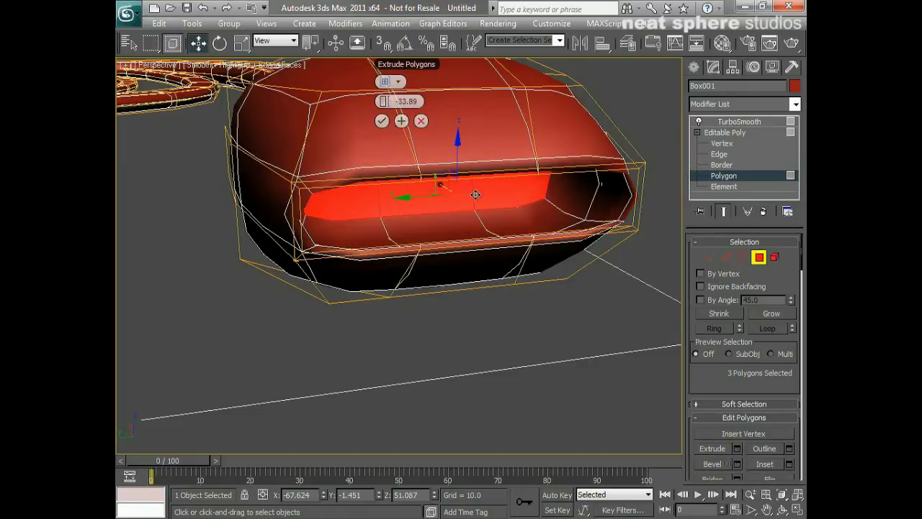
click(381, 121)
alt+middle_drag(500, 270, 471, 266)
- Select the upper vertices at one corner of the mouth and raise them along Z
click(710, 257)
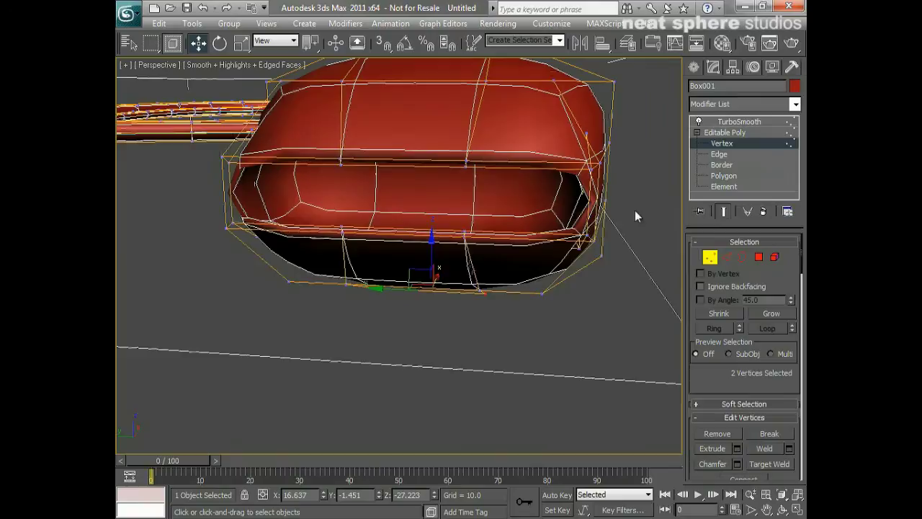
alt+middle_drag(640, 235, 619, 236)
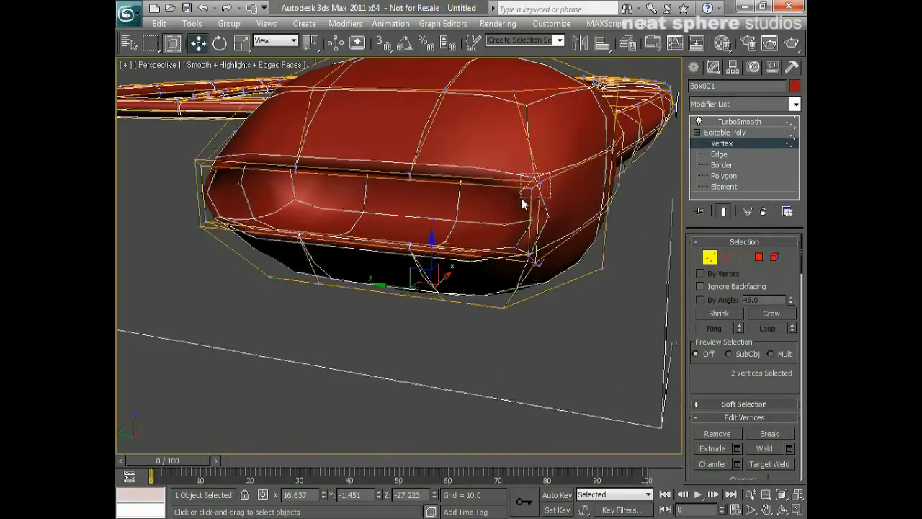
click(525, 177)
drag(508, 147, 498, 111)
- Lower the two upper vertices at the mouth's opposite corner along Z and return to the TurboSmooth level
alt+middle_drag(372, 216, 329, 210)
middle_drag(216, 165, 347, 207)
drag(340, 216, 339, 213)
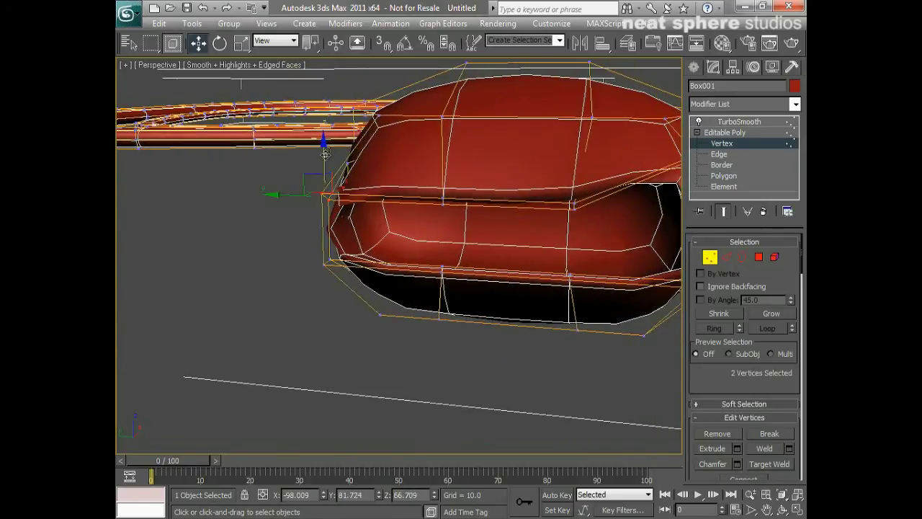
drag(326, 153, 324, 210)
click(729, 121)
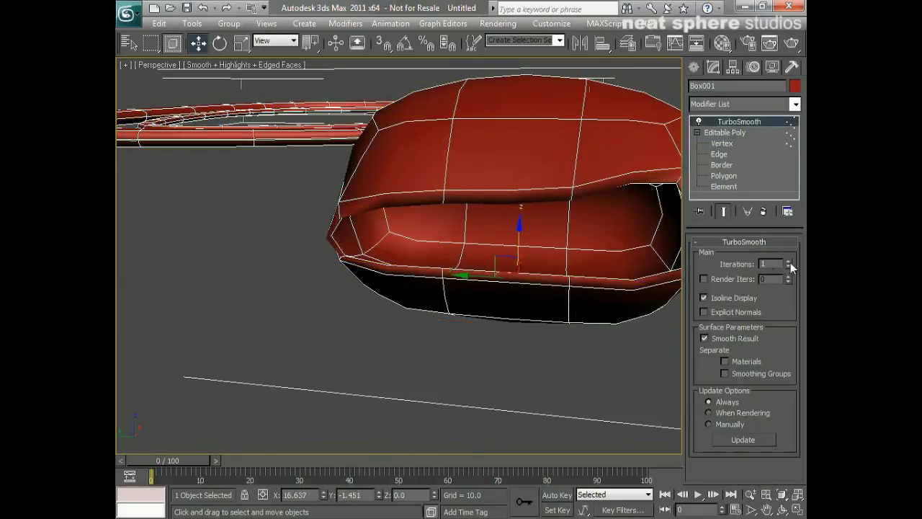
- Set the TurboSmooth iterations to 3 and return to vertex editing of the Editable Poly
click(789, 261)
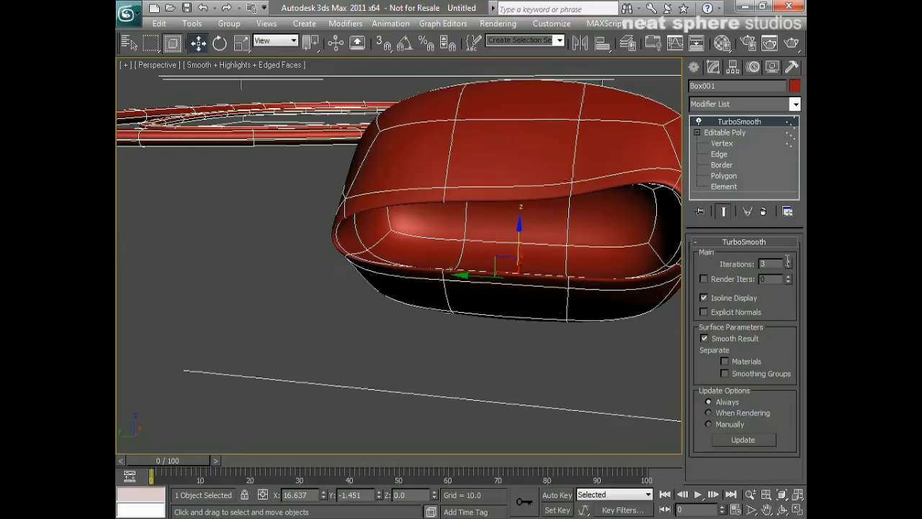
alt+middle_drag(584, 260, 573, 262)
click(718, 144)
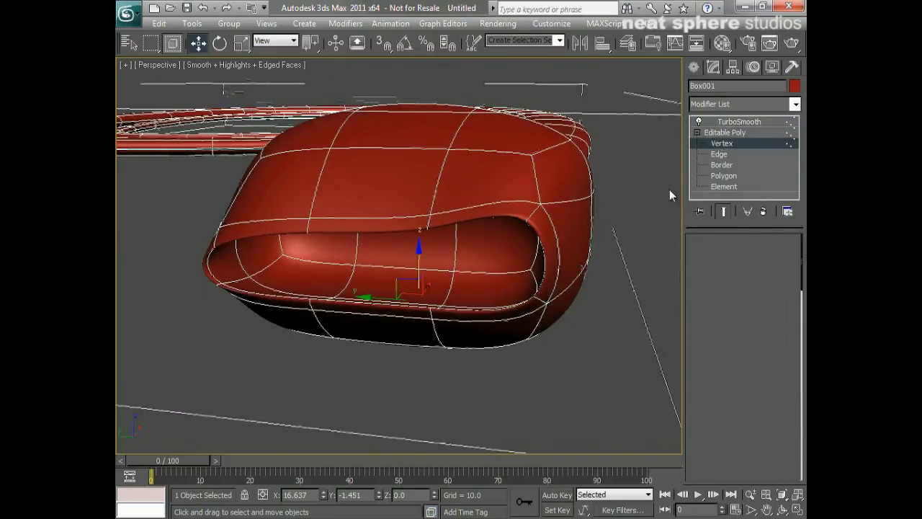
- Lower one middle pair of lower-lip vertices along Z and raise the neighbouring pair to make the lip wavy
ctrl+click(431, 308)
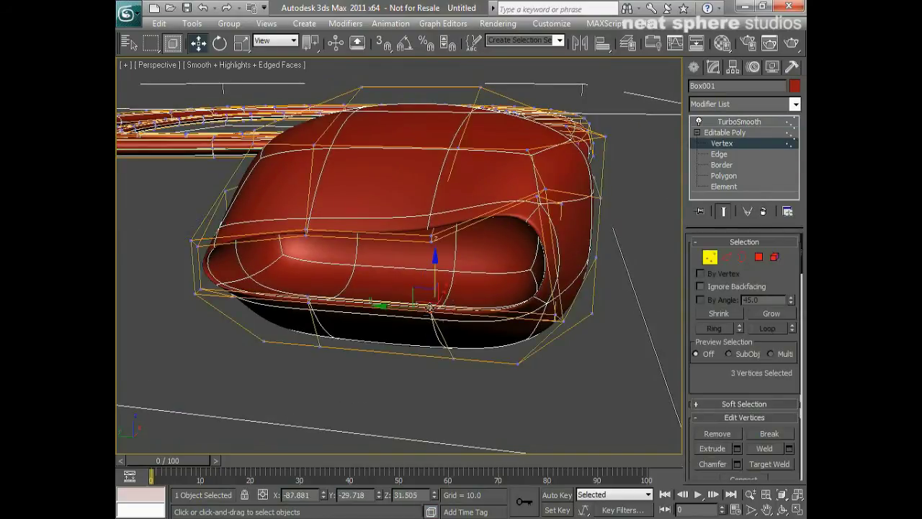
drag(432, 279, 305, 312)
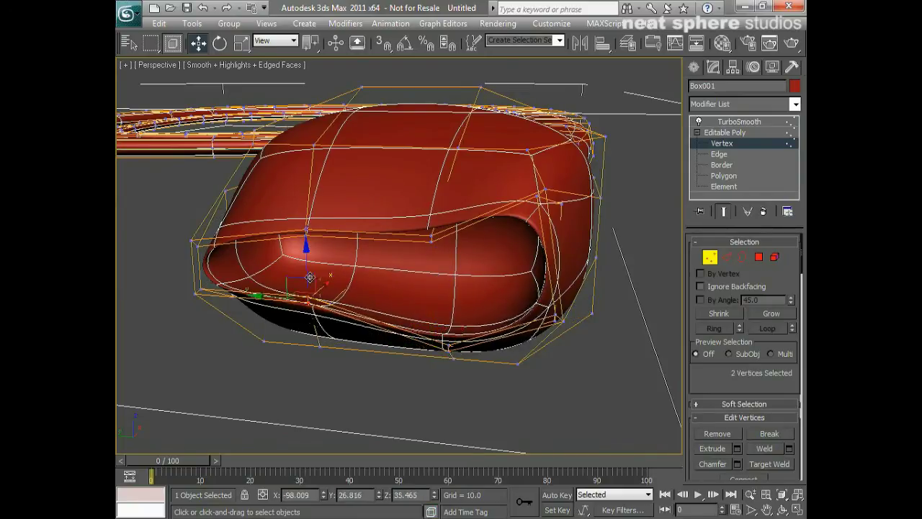
drag(307, 270, 306, 249)
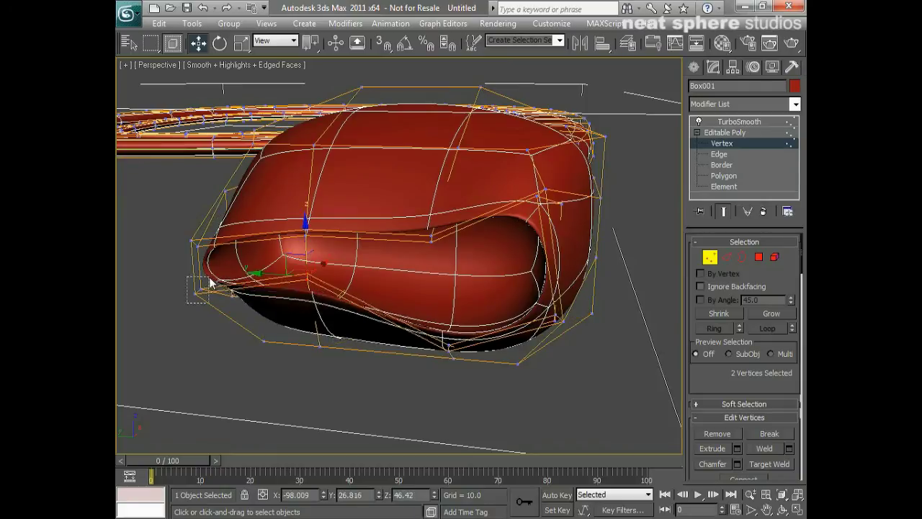
- Raise the lower mouth-corner vertices along Z, lift the upper-lip pair above the raised lower lip by about 9.4, and leave vertex editing
drag(210, 280, 290, 246)
drag(305, 194, 304, 178)
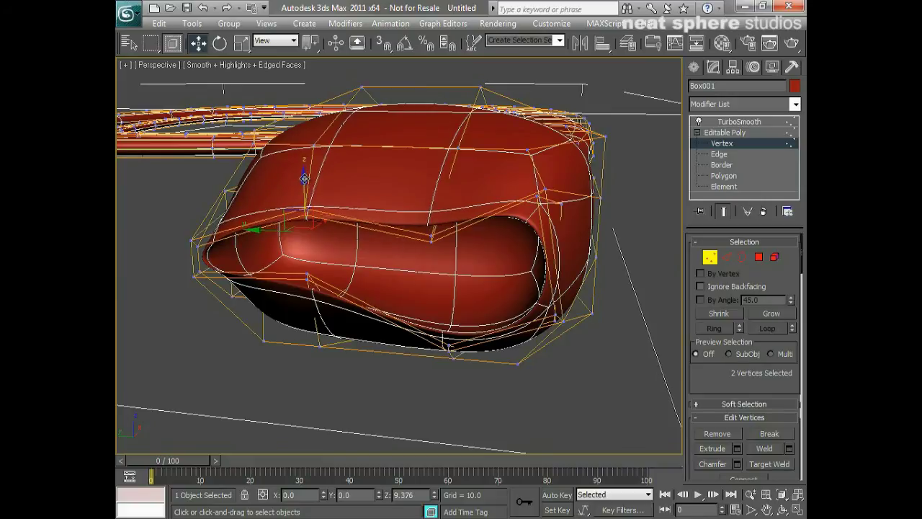
scroll(500, 237, down, 3)
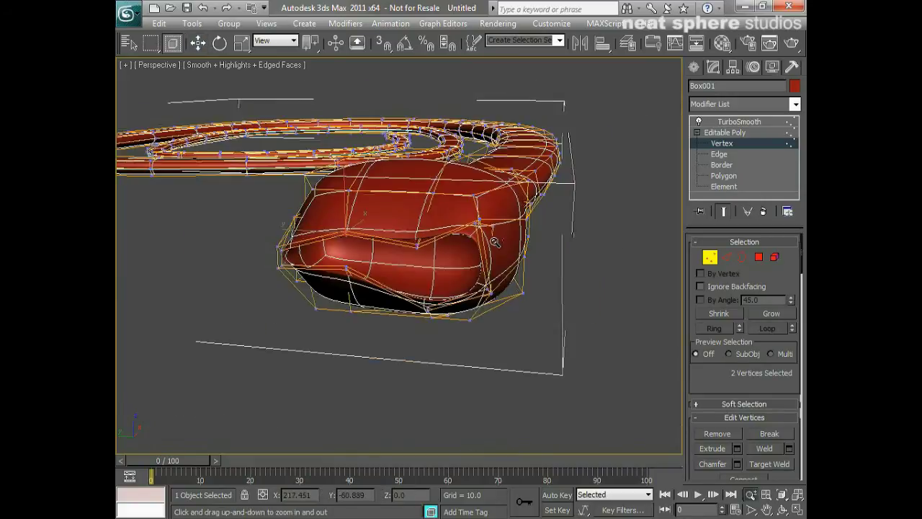
click(711, 257)
alt+middle_drag(453, 273, 491, 283)
middle_drag(659, 252, 521, 289)
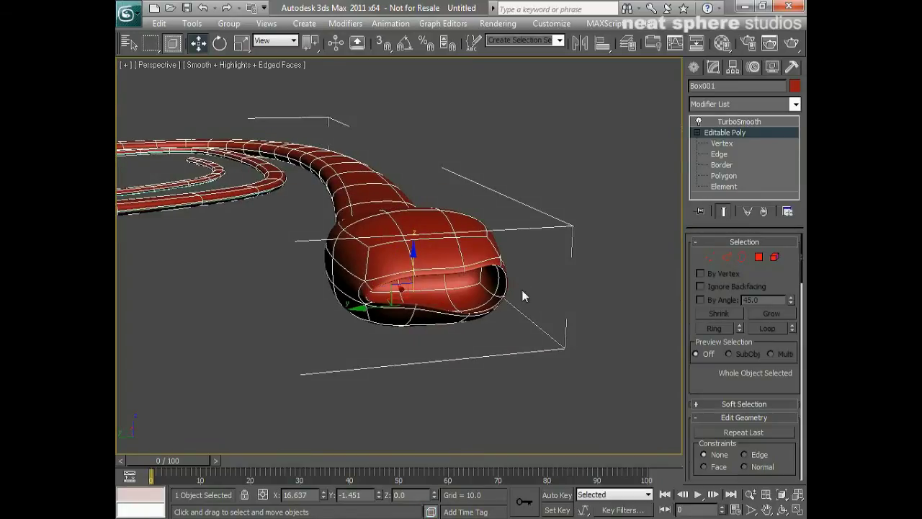
- Select the two middle vertices on top of the head and raise them along Z
click(709, 257)
click(442, 201)
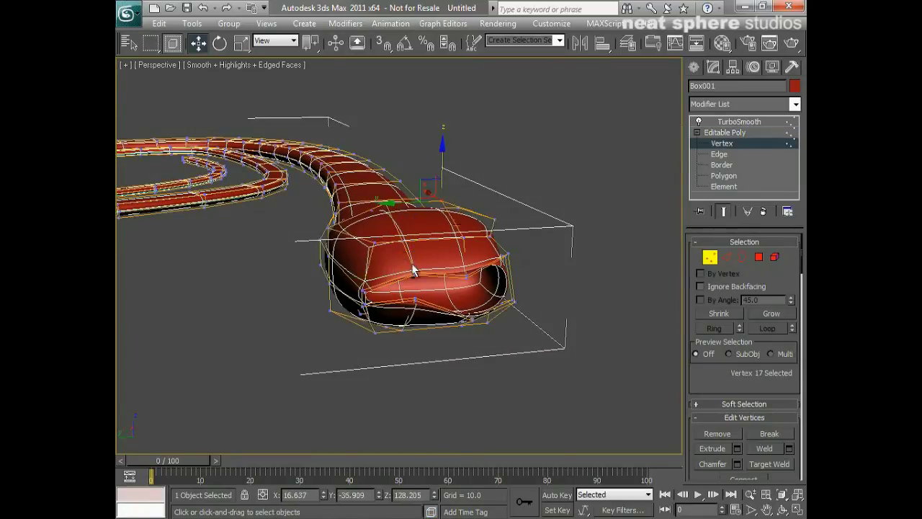
alt+middle_drag(382, 275, 428, 274)
click(410, 175)
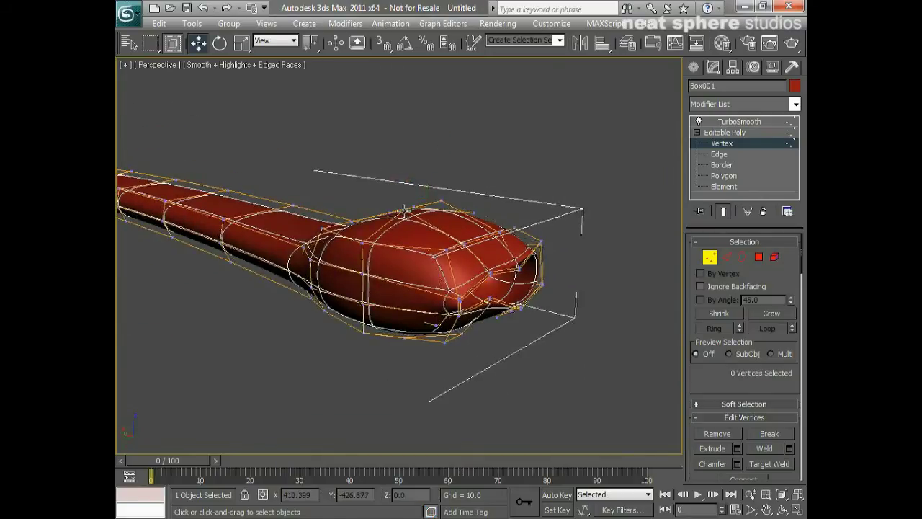
click(404, 210)
ctrl+click(443, 204)
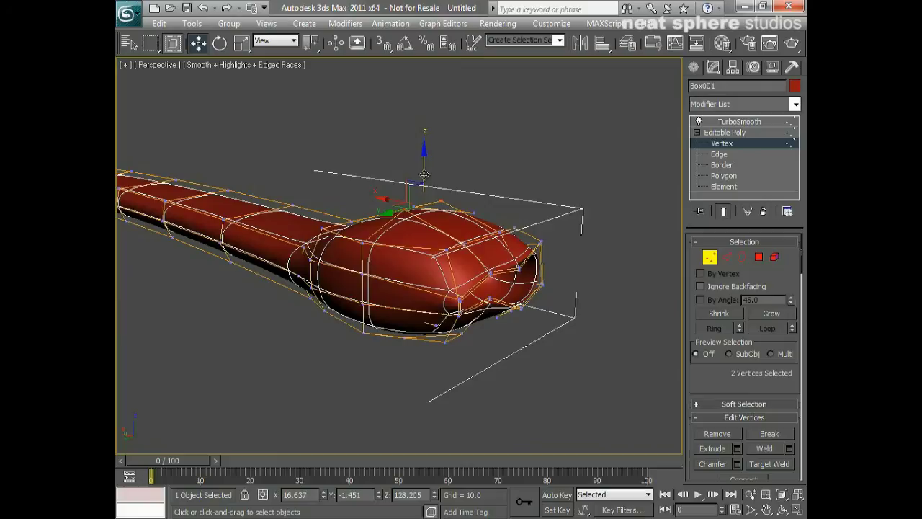
drag(424, 169, 424, 155)
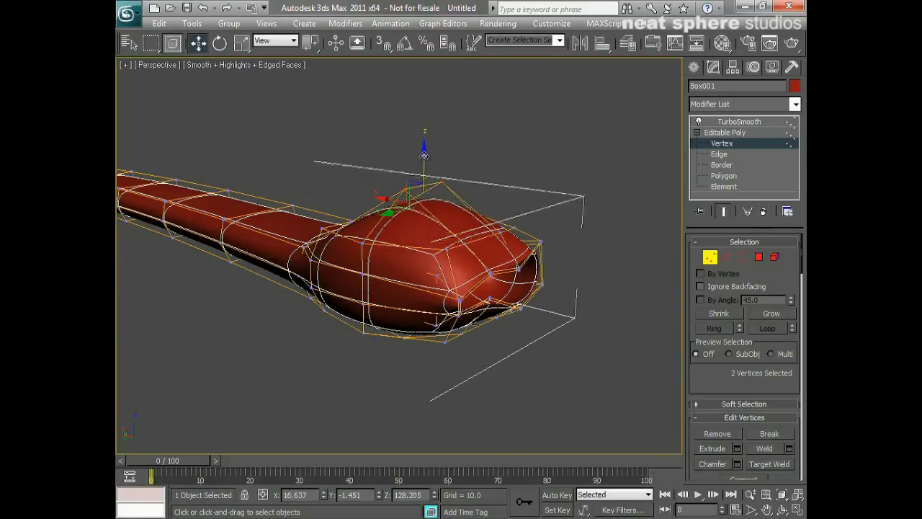
- Select the two middle vertices on one side of the head and move them outward along Y
click(360, 275)
ctrl+click(363, 303)
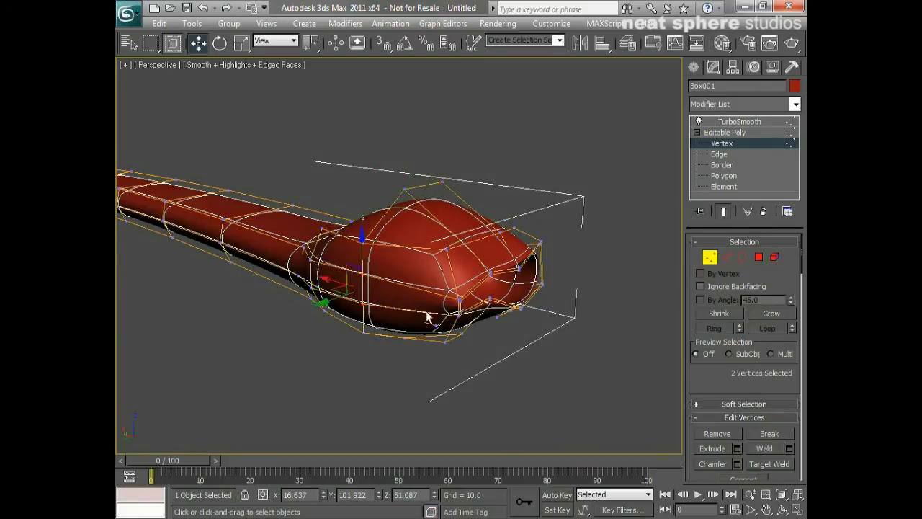
alt+middle_drag(429, 317, 374, 325)
alt+middle_drag(311, 293, 453, 346)
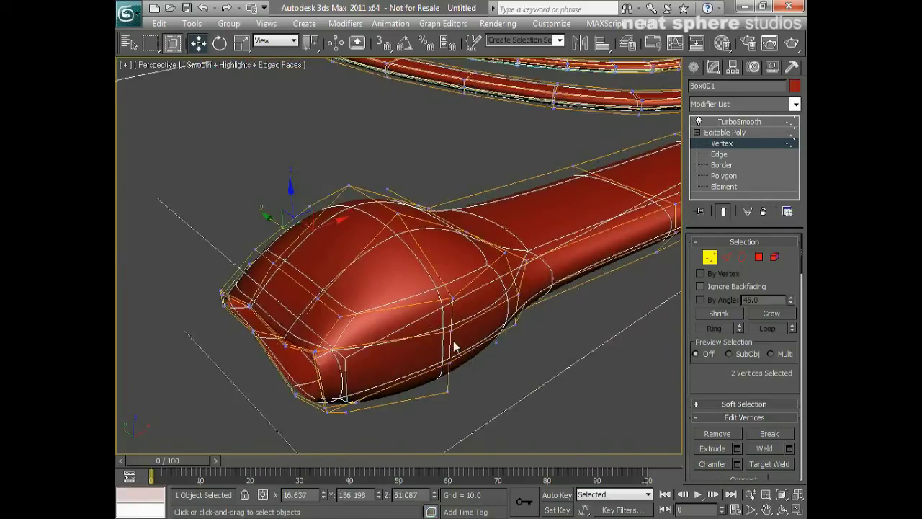
- Select the matching two vertices on the head's opposite side and move them outward along Y to widen it
click(450, 337)
ctrl+click(447, 362)
alt+middle_drag(388, 357, 370, 379)
drag(413, 336, 443, 349)
scroll(439, 346, down, 3)
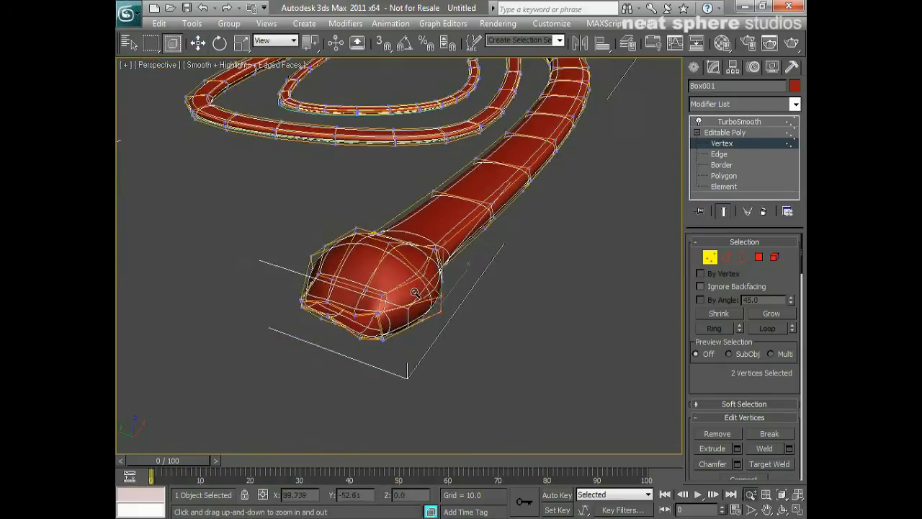
alt+middle_drag(437, 350, 487, 413)
scroll(395, 284, up, 3)
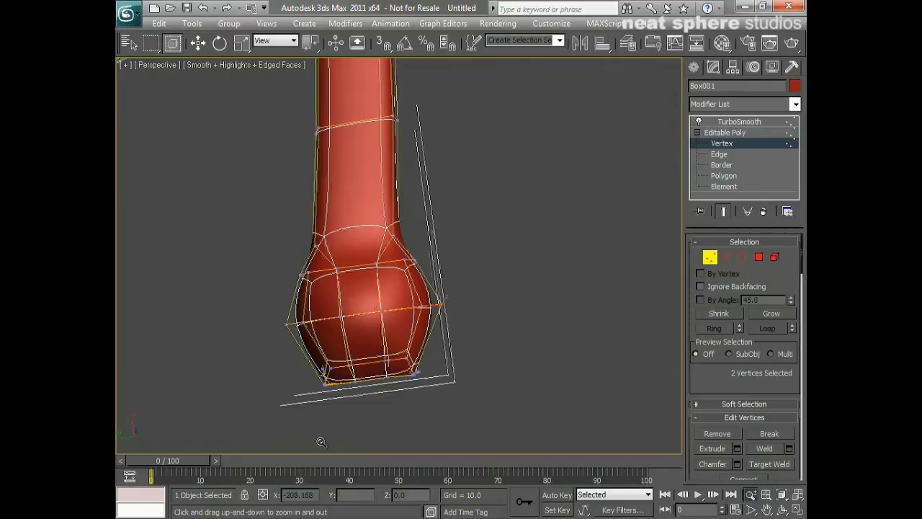
- Select all vertices of the head, try rotating them, and leave vertex editing
key(w)
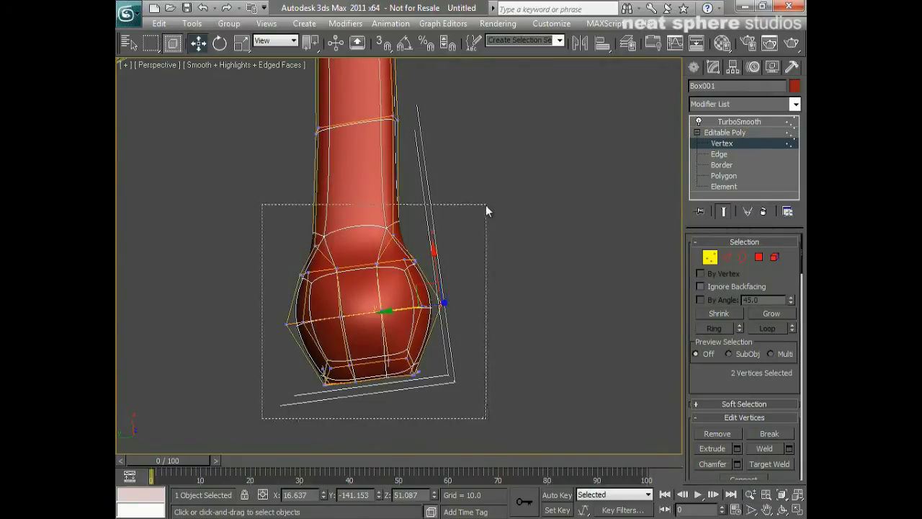
drag(486, 206, 485, 206)
click(219, 45)
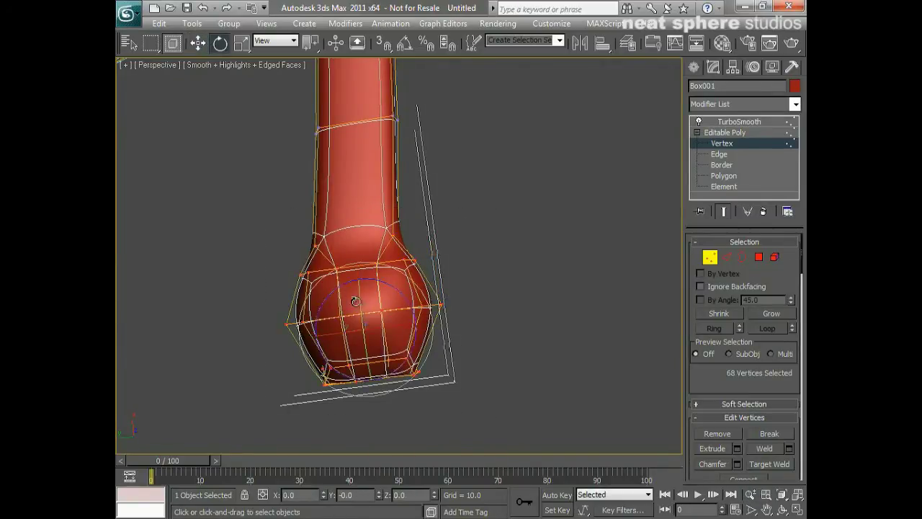
drag(393, 290, 394, 291)
click(710, 257)
alt+middle_drag(605, 317, 475, 267)
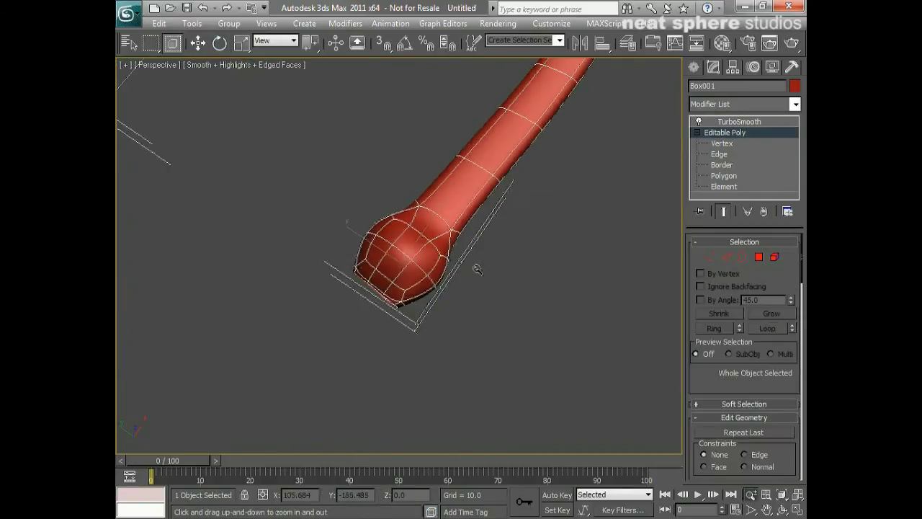
- Scale the selected head vertices along X to about 159 percent to lengthen the head
click(704, 259)
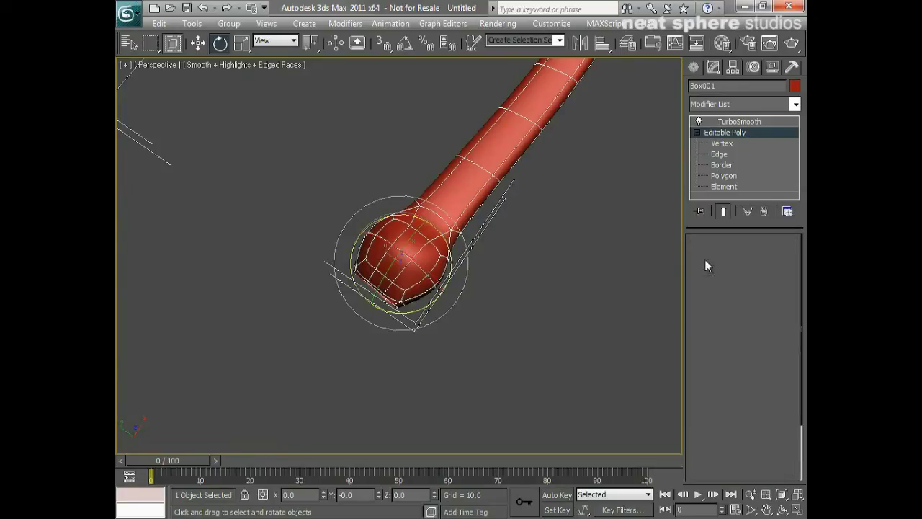
click(245, 44)
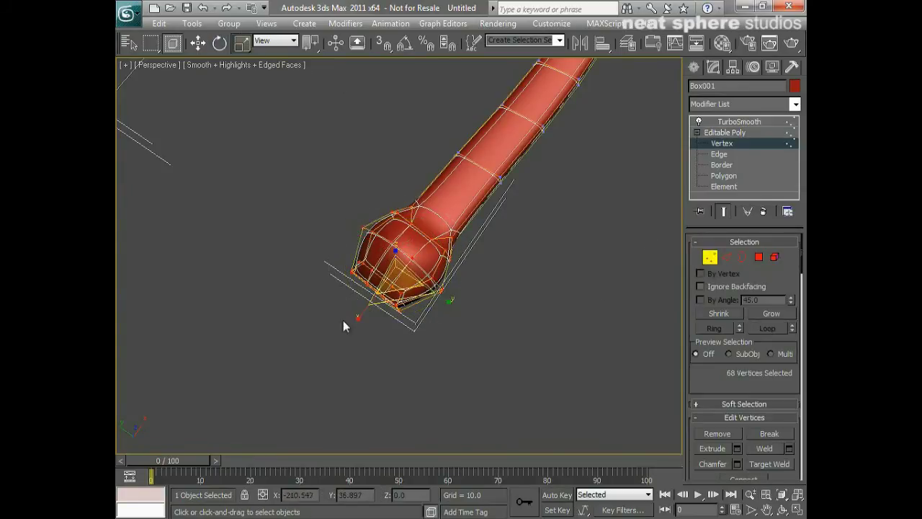
drag(352, 317, 338, 341)
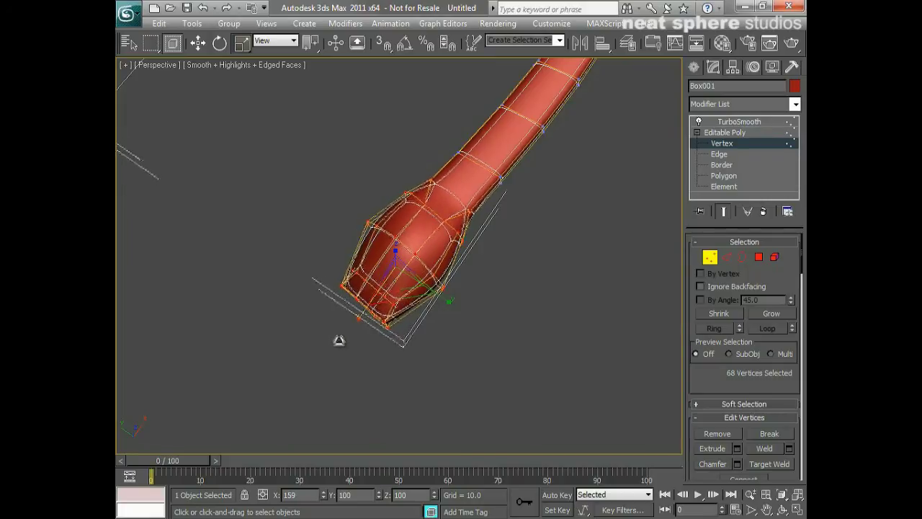
- Select the vertices at the front of the snout, scale them narrower along Y, and leave vertex editing
alt+middle_drag(338, 339, 420, 328)
drag(346, 352, 369, 345)
drag(456, 314, 458, 317)
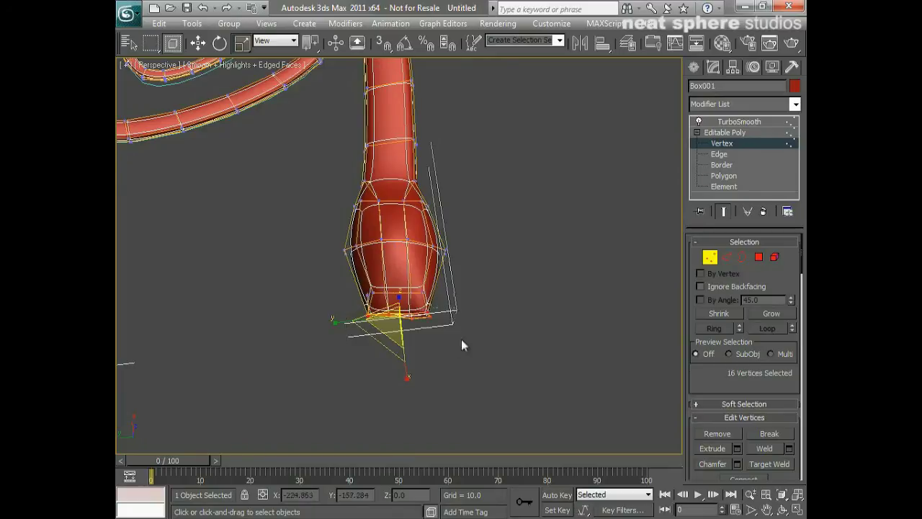
drag(337, 323, 356, 324)
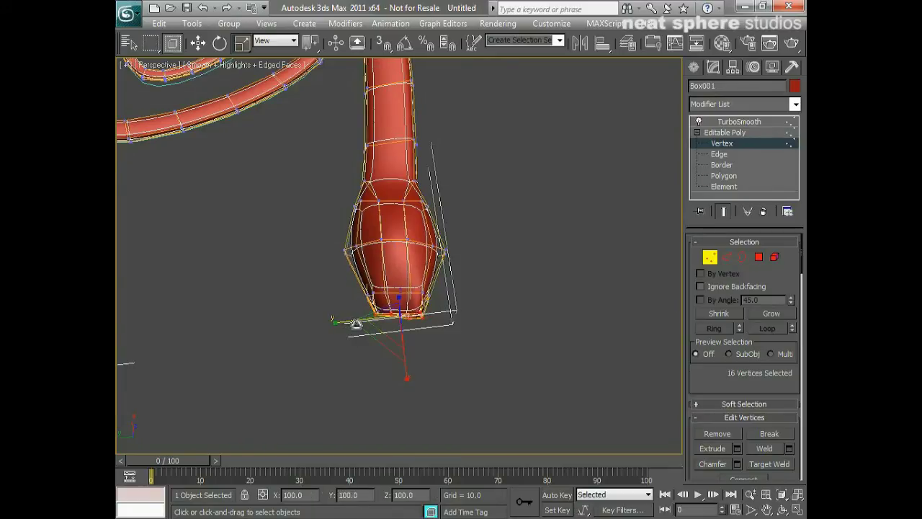
alt+middle_drag(452, 346, 467, 308)
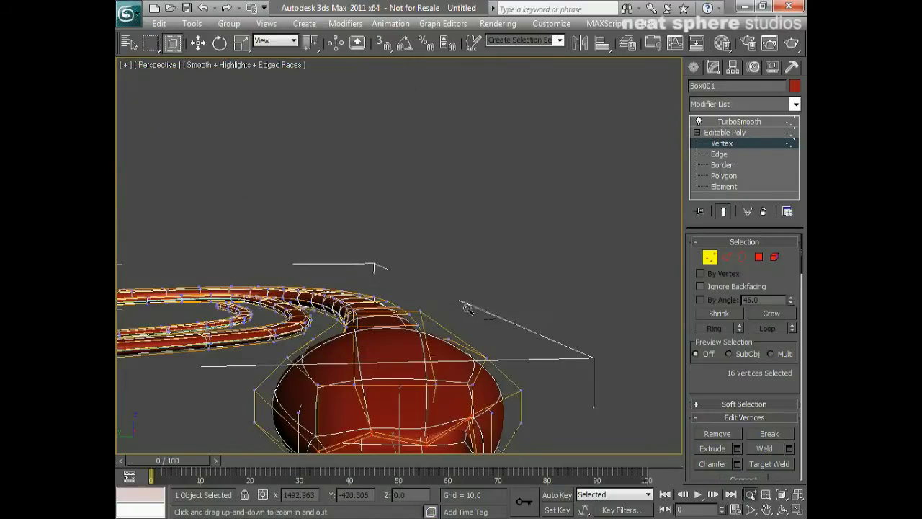
click(710, 257)
- Create a standard sphere with a radius of about 55.6 beside the snake's head
drag(535, 244, 493, 314)
alt+middle_drag(493, 314, 508, 301)
drag(508, 301, 532, 306)
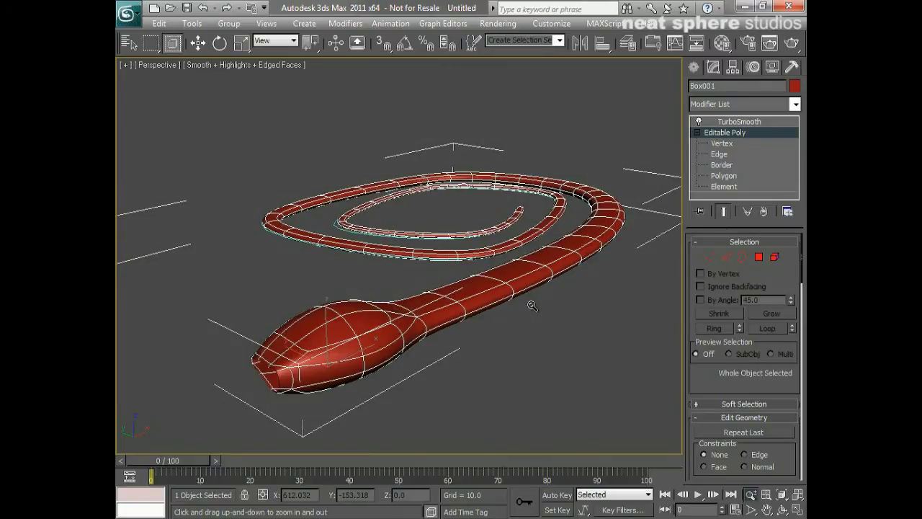
alt+middle_drag(510, 298, 427, 281)
scroll(444, 243, up, 5)
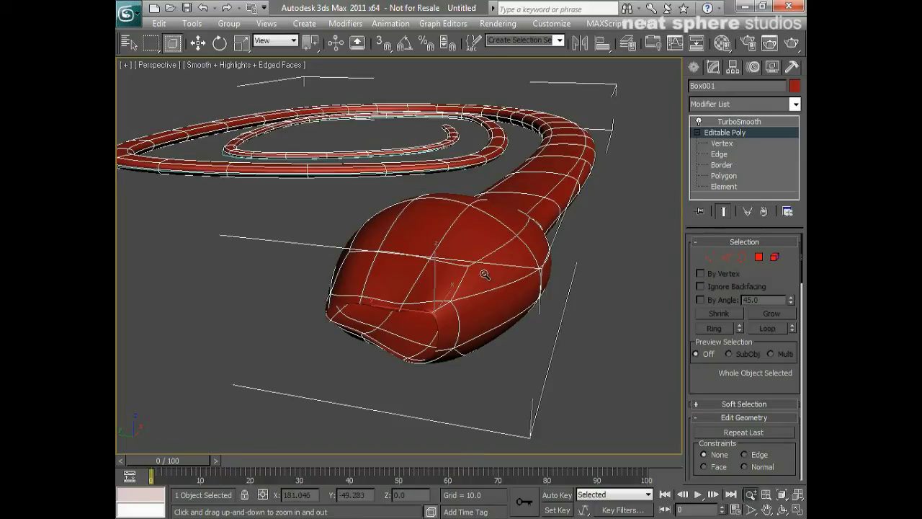
click(693, 67)
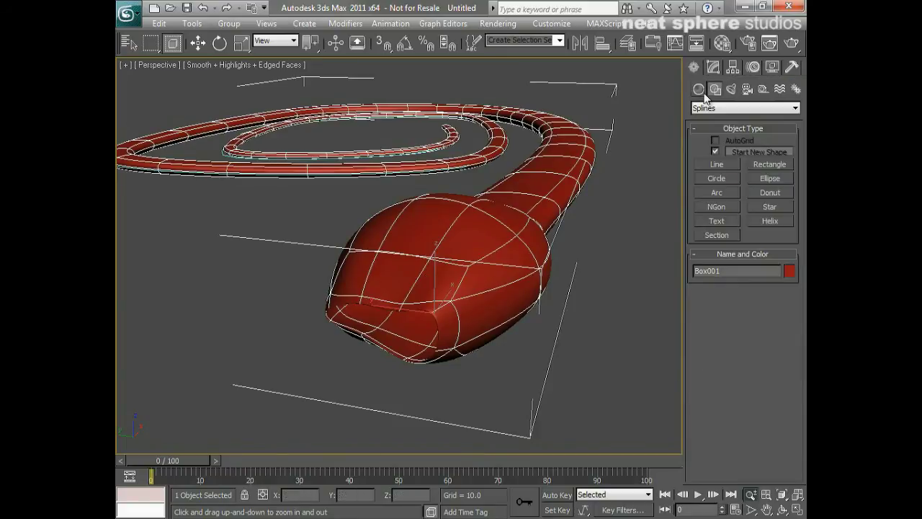
click(699, 89)
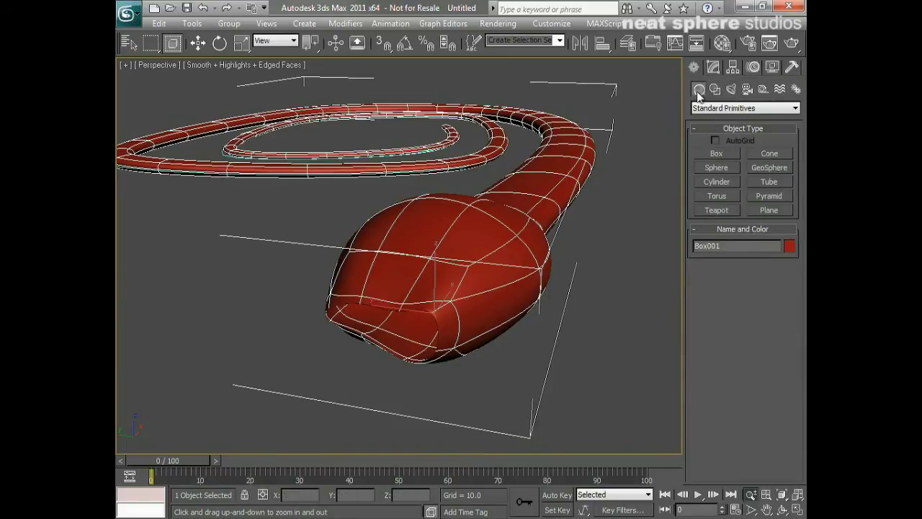
click(717, 185)
click(716, 168)
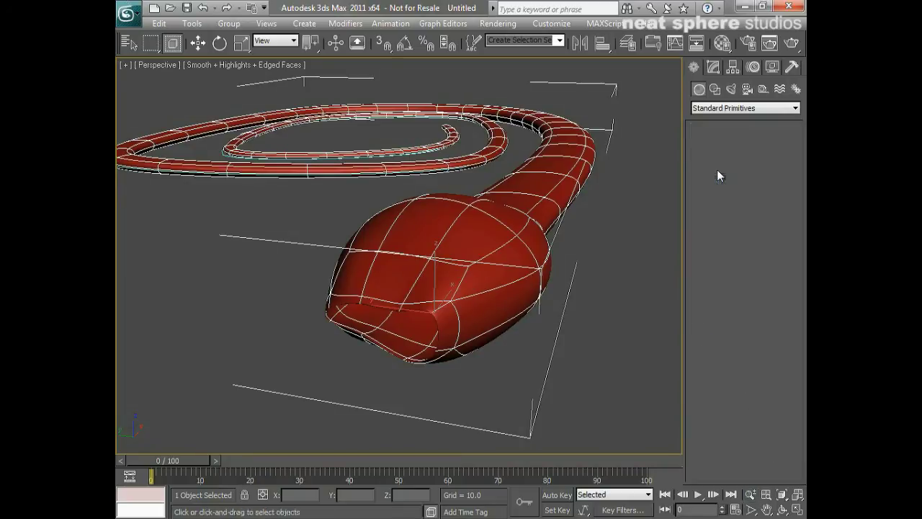
drag(560, 356, 582, 384)
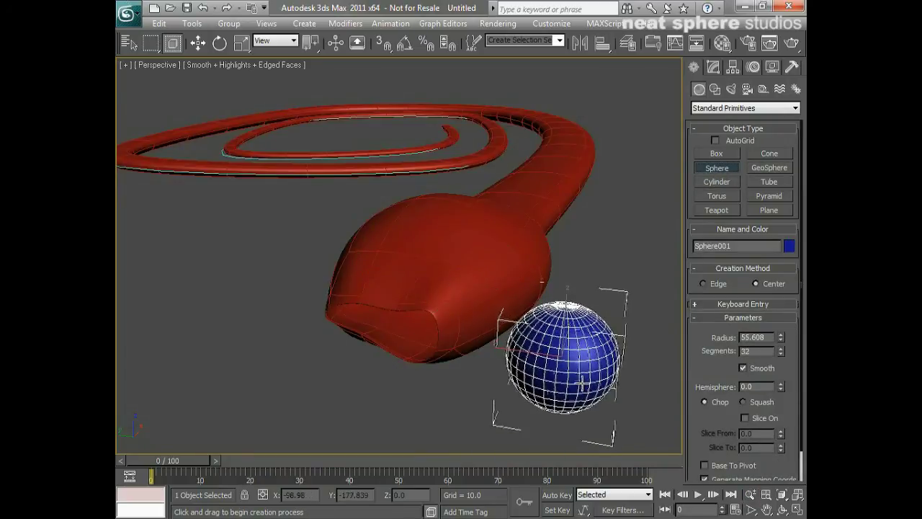
- Rotate the sphere about the Y axis with angle snap on so its pole faces the front of the head
click(220, 45)
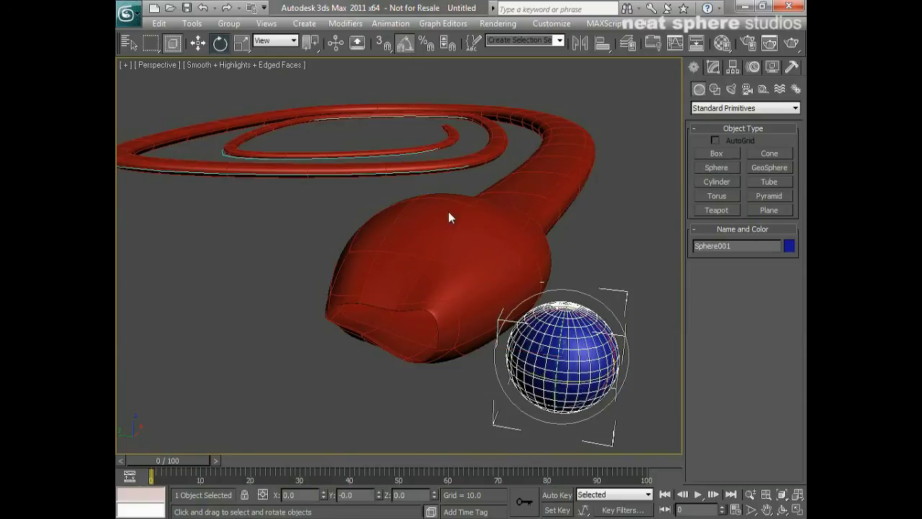
drag(544, 335, 576, 346)
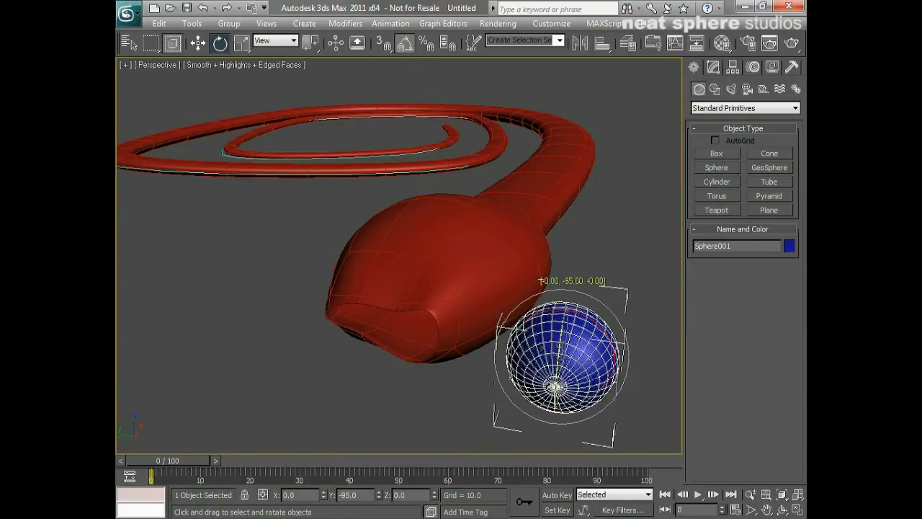
drag(555, 388, 552, 381)
- Move the sphere up onto the top of the snake's head as an eye
key(w)
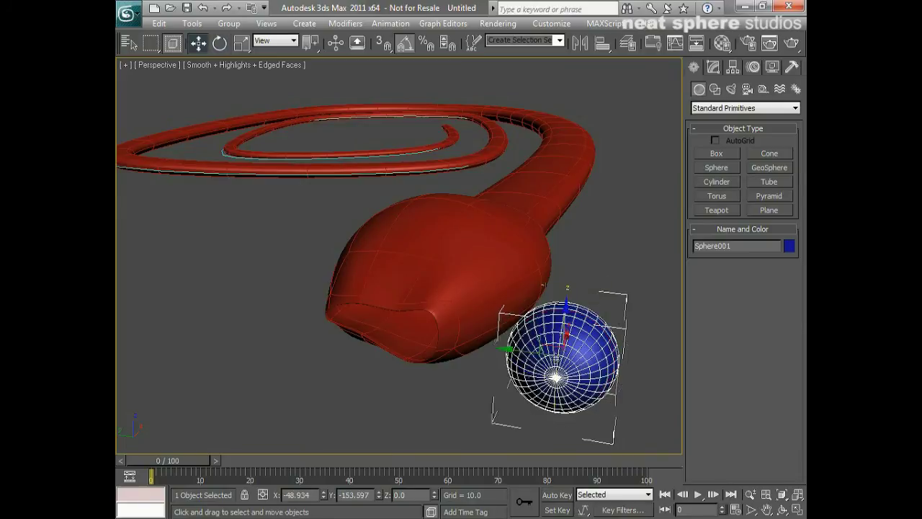
drag(548, 340, 431, 210)
alt+middle_drag(539, 233, 464, 232)
scroll(484, 240, up, 3)
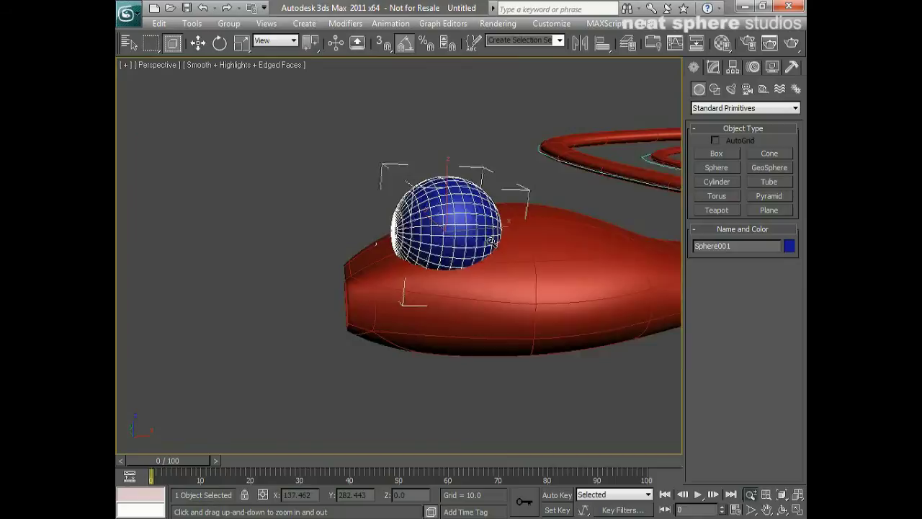
- Copy the eye sphere along X to just in front of the head and set the copy's radius to 50
shift+drag(511, 215, 315, 224)
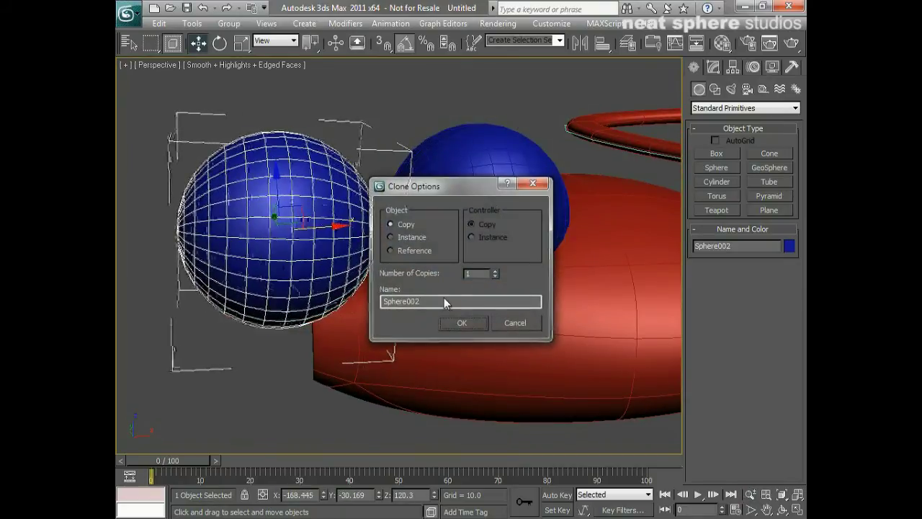
click(465, 318)
click(712, 67)
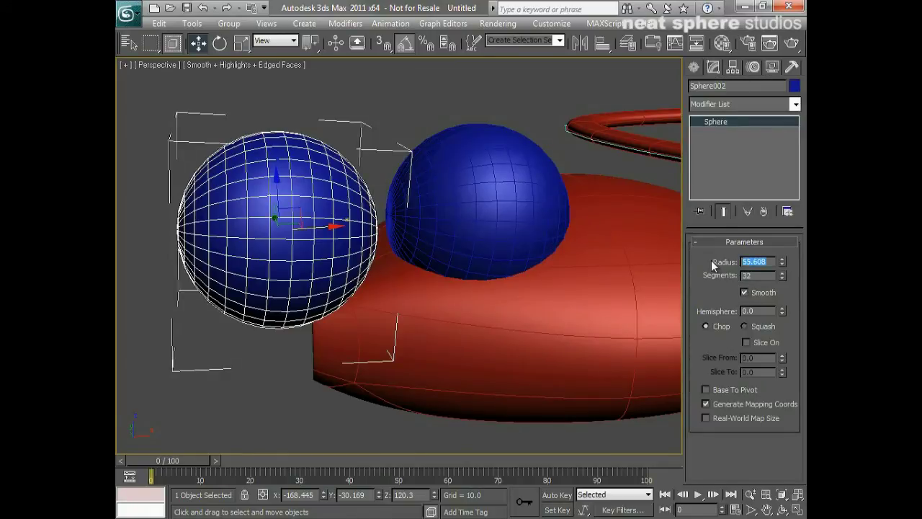
text(50)
key(Return)
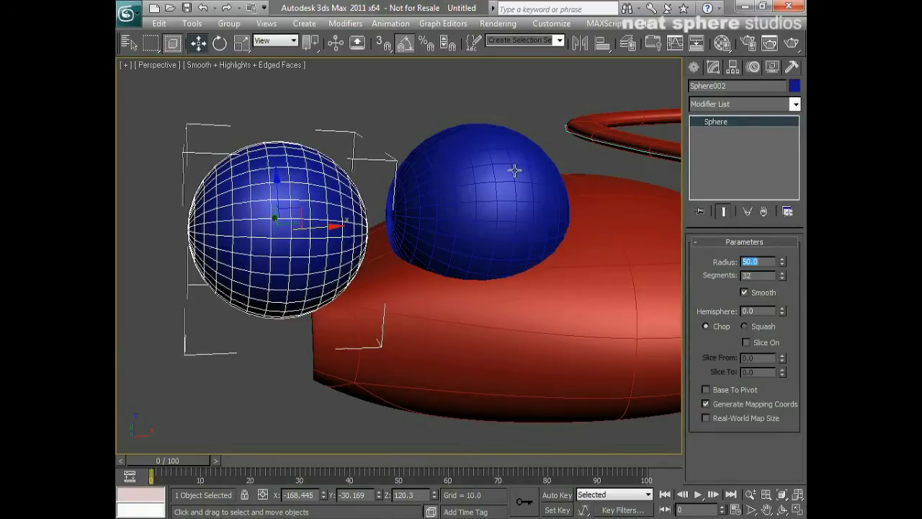
- Turn on slicing for the original eye sphere, with Slice From at 165.5 and Slice To at -108.5, to form eyelids
click(482, 149)
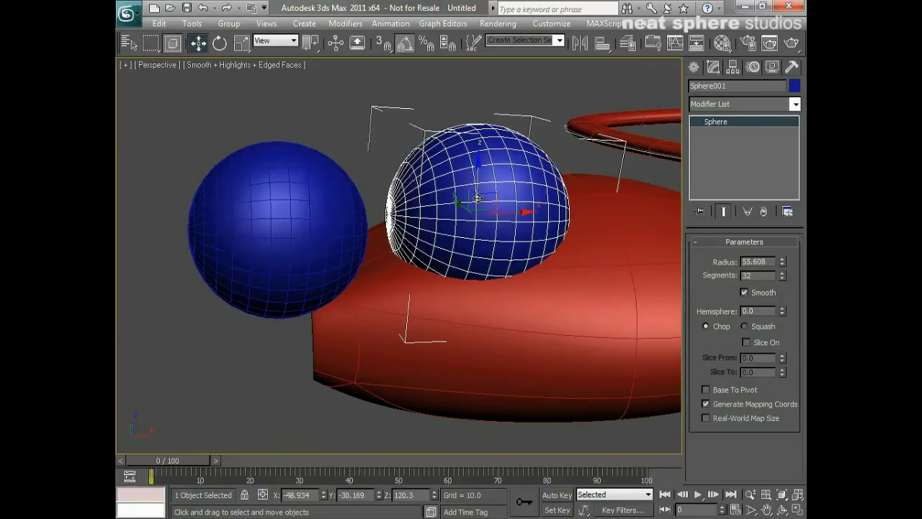
click(780, 356)
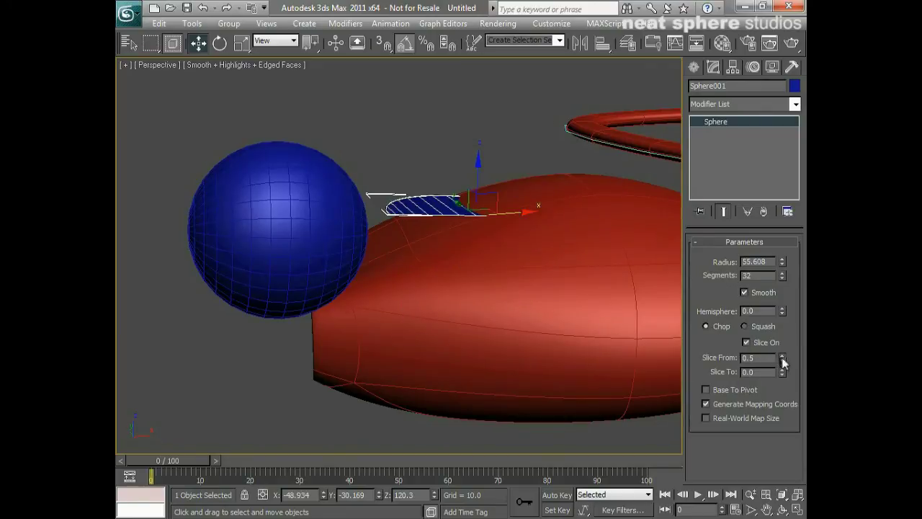
mouse_move(783, 361)
mouse_down()
mouse_move(737, 104)
mouse_move(731, 14)
mouse_move(722, 514)
mouse_move(761, 403)
mouse_up()
drag(777, 358, 698, 122)
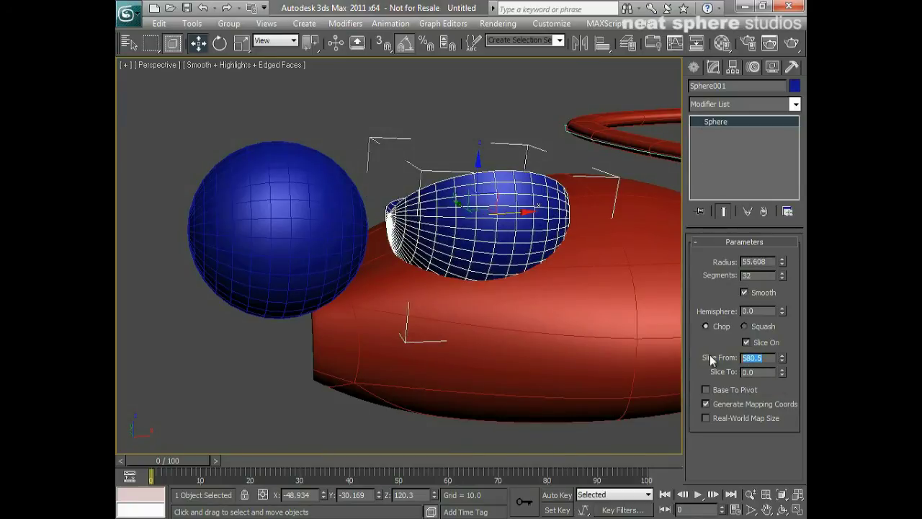
text(180)
key(Return)
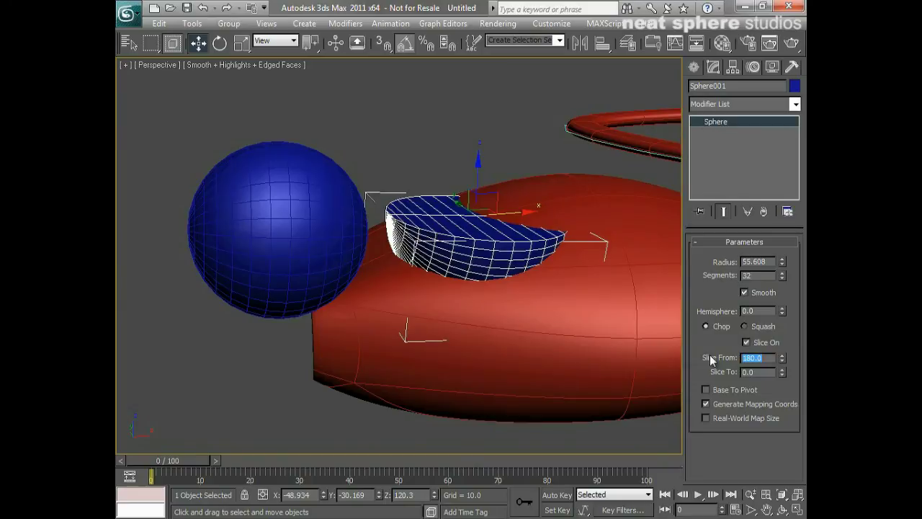
drag(784, 376, 729, 464)
click(782, 361)
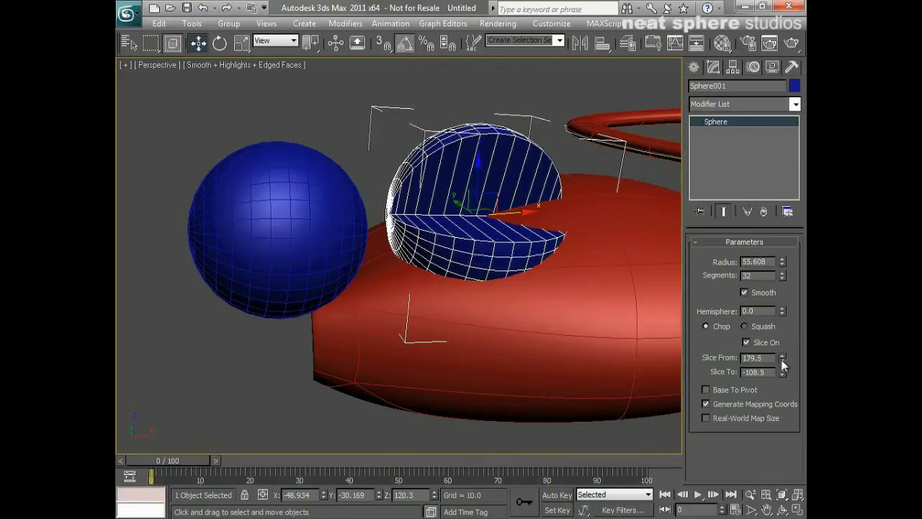
drag(784, 366, 785, 378)
- Rotate the sliced eyelid sphere so its opening faces the snout, and move it about 17.6 units along negative Y
click(219, 43)
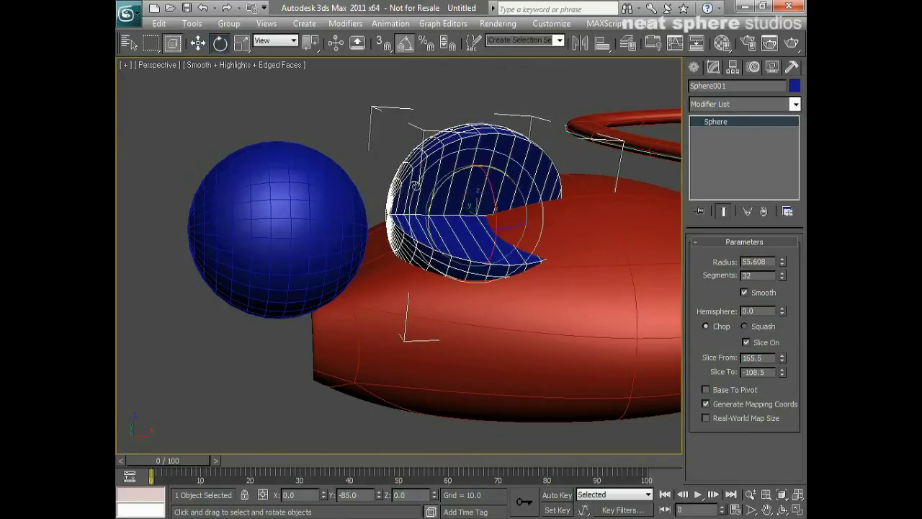
alt+middle_drag(389, 173, 438, 208)
drag(502, 173, 500, 170)
alt+middle_drag(500, 172, 301, 229)
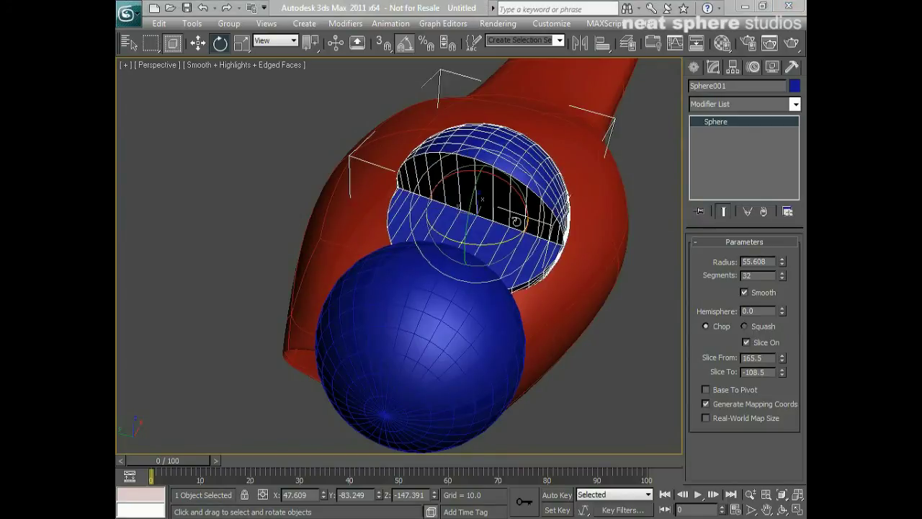
alt+middle_drag(513, 224, 497, 249)
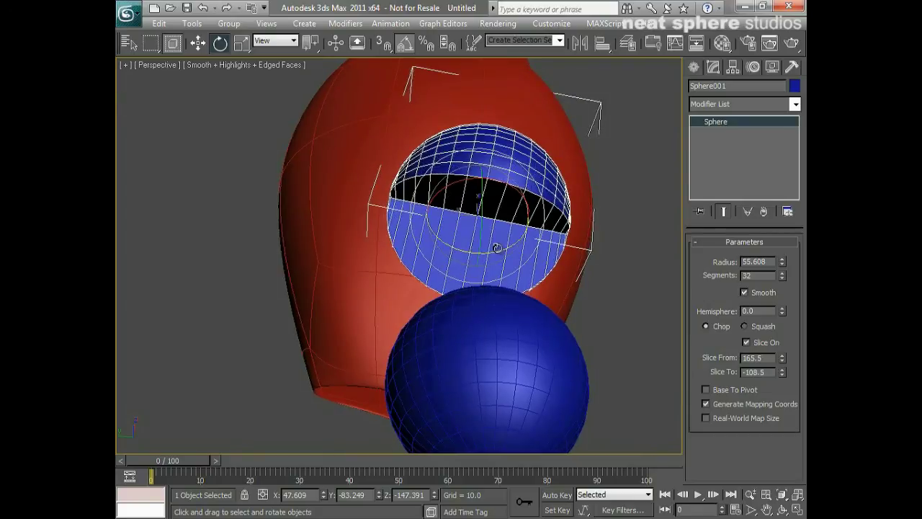
key(w)
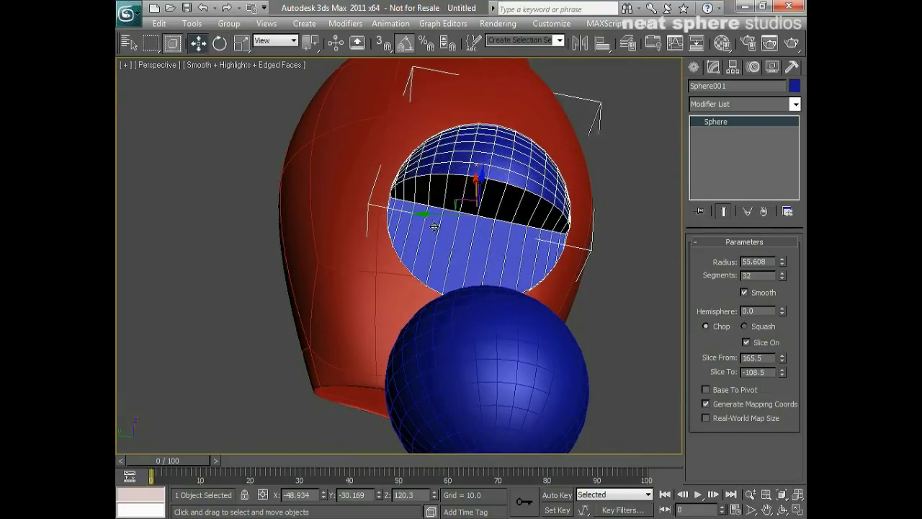
drag(441, 215, 470, 214)
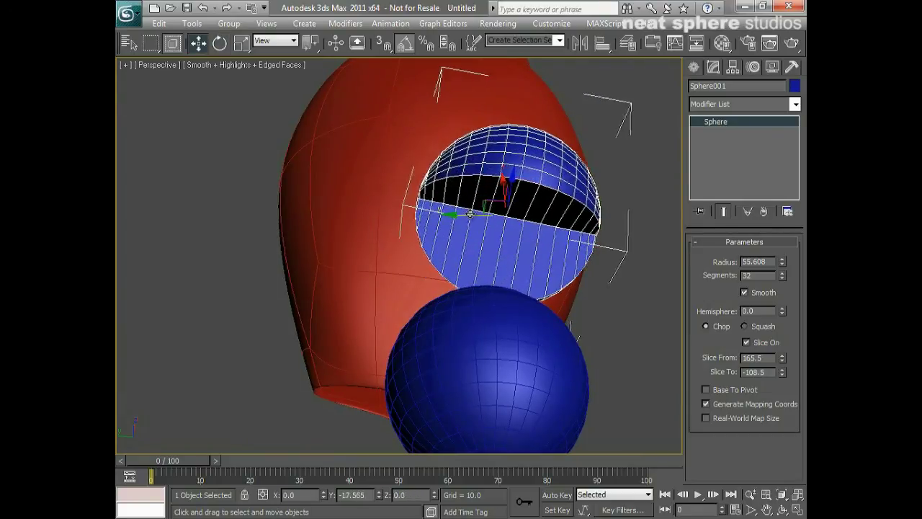
- Move the smaller sphere inside the sliced eyelid sphere as the eyeball
click(505, 394)
alt+middle_drag(582, 328, 501, 327)
alt+middle_drag(346, 286, 332, 269)
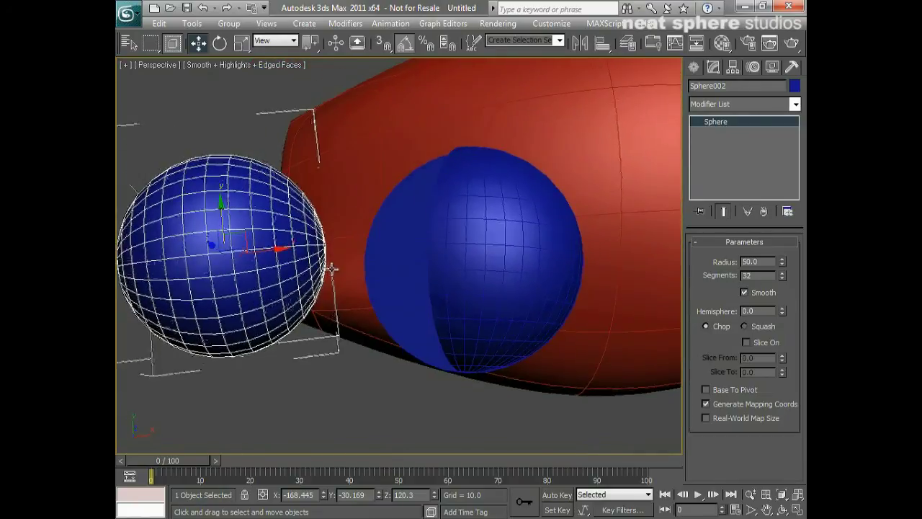
drag(242, 241, 489, 232)
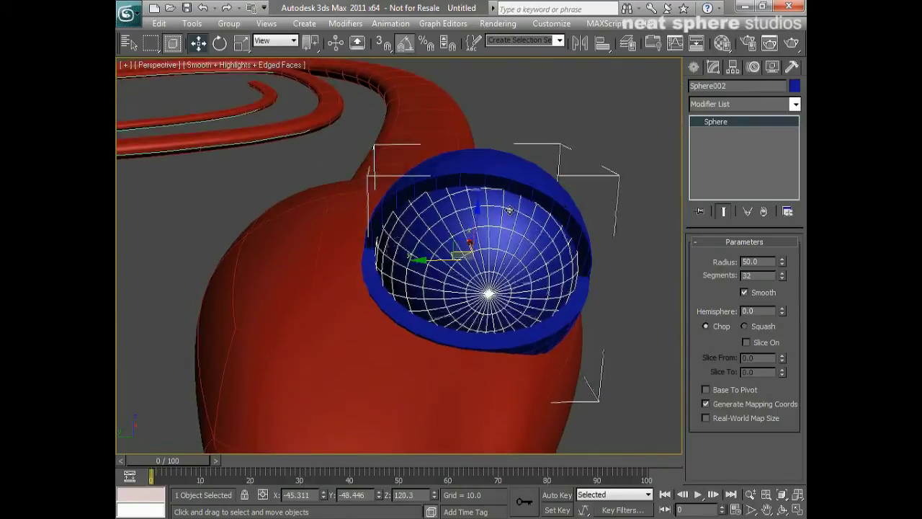
- Select the eyelid and eyeball together and copy them along Y to the other side of the head
key(alt+z)
mouse_move(512, 205)
mouse_down()
mouse_move(515, 245)
mouse_move(520, 208)
mouse_up()
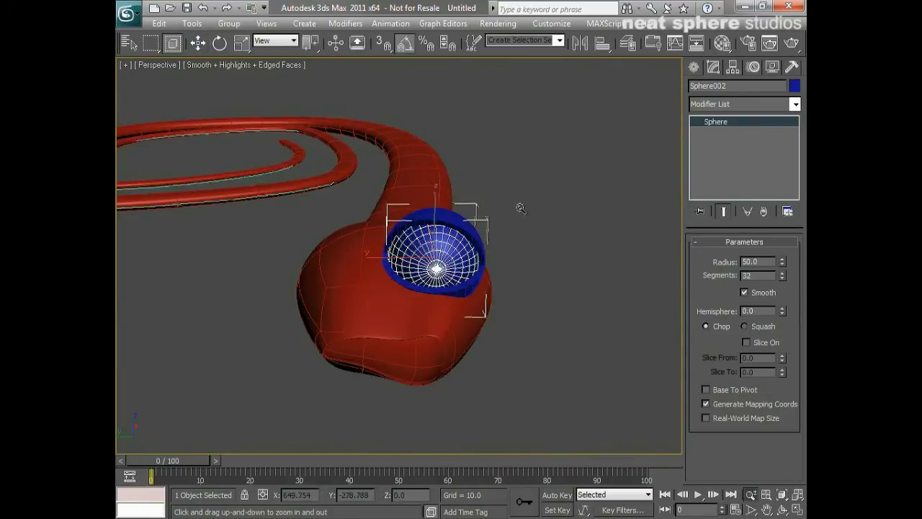
right_click(520, 208)
click(491, 241)
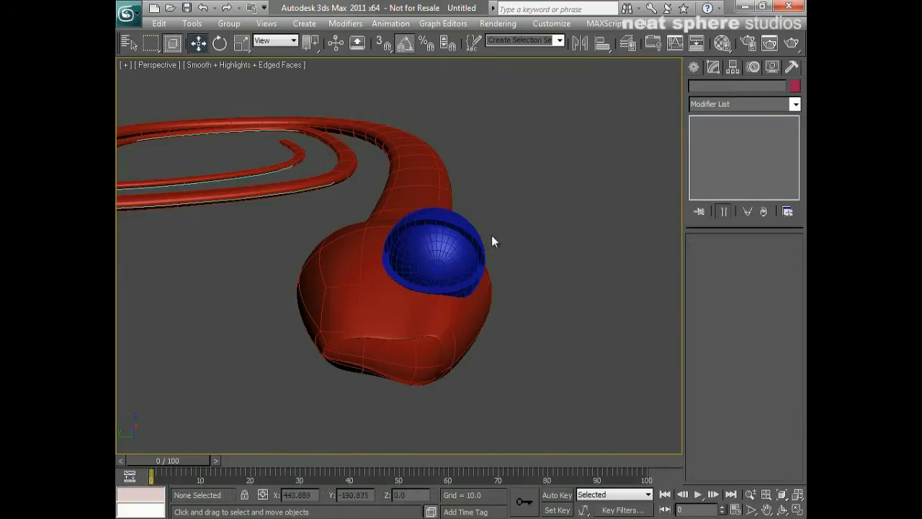
click(469, 231)
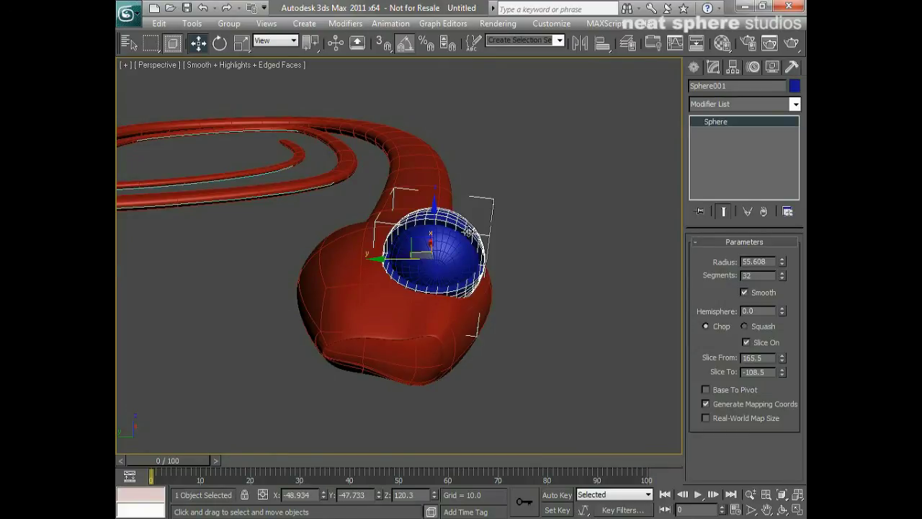
ctrl+click(462, 247)
alt+middle_drag(450, 223, 453, 252)
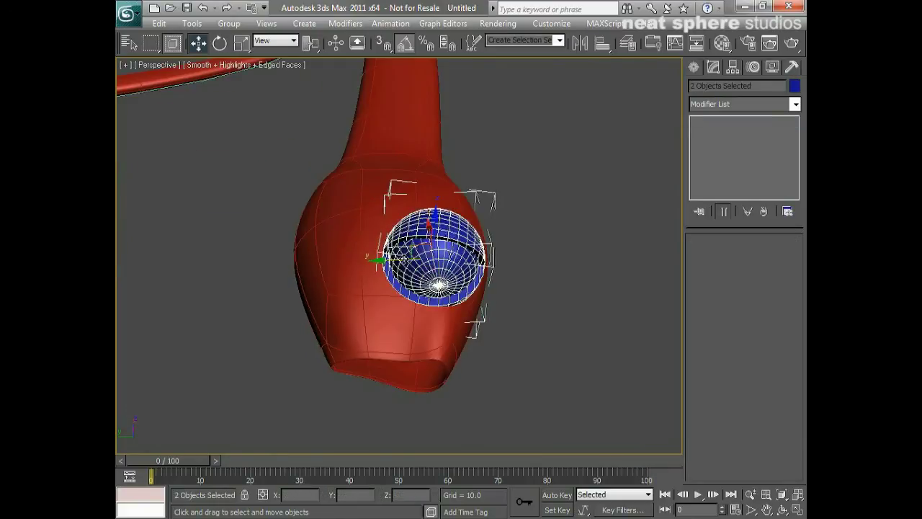
shift+drag(403, 259, 332, 267)
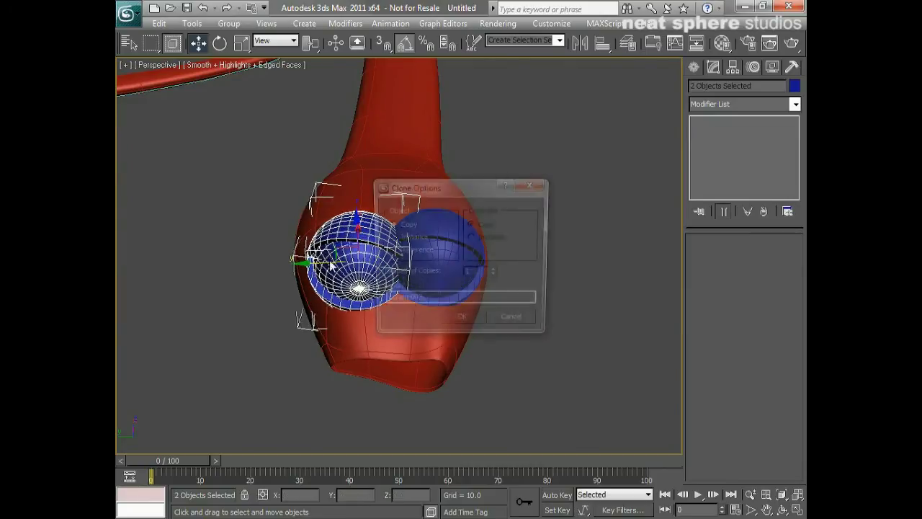
click(450, 317)
- Reposition the copied eye on the head beside the first one and rotate it -10 degrees about X
alt+middle_drag(450, 317, 410, 296)
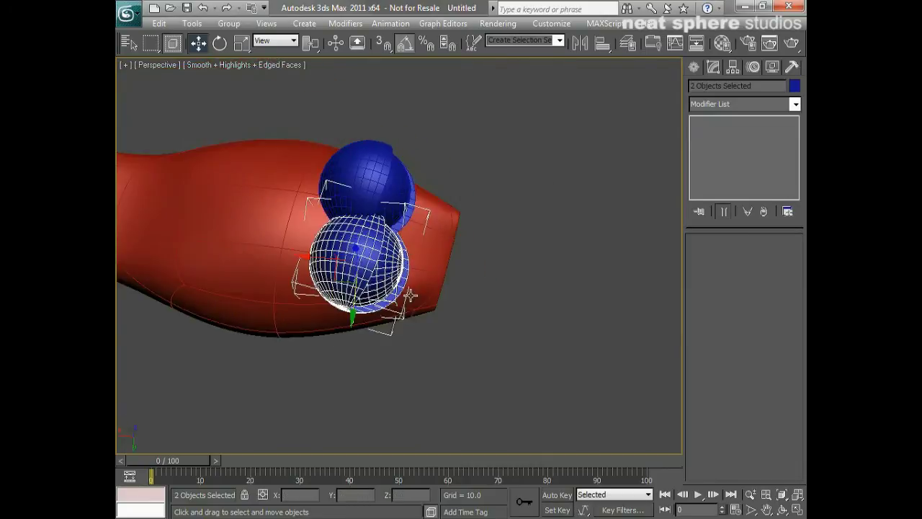
drag(341, 288, 322, 274)
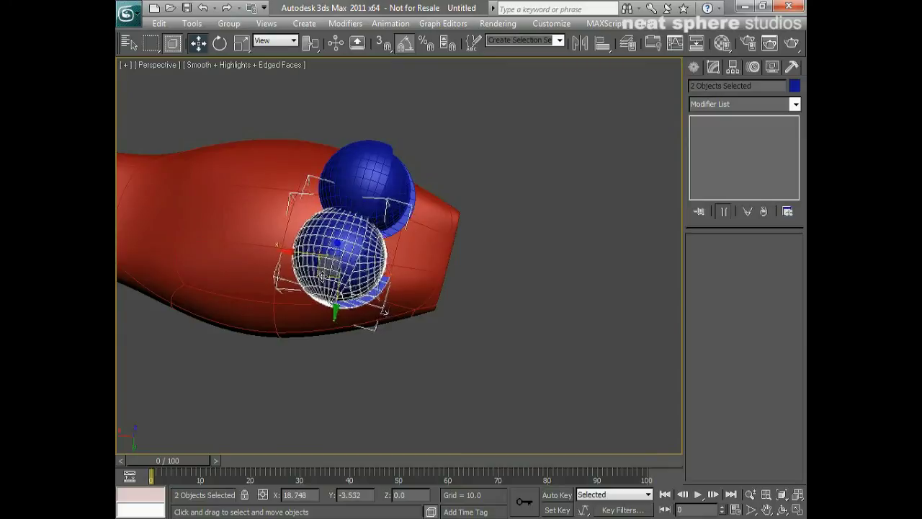
alt+middle_drag(327, 266, 332, 242)
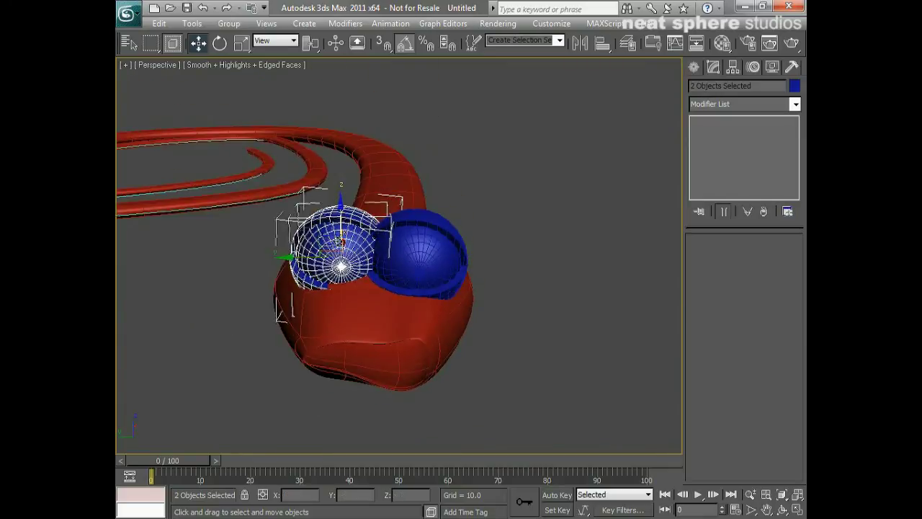
drag(325, 236, 365, 211)
key(e)
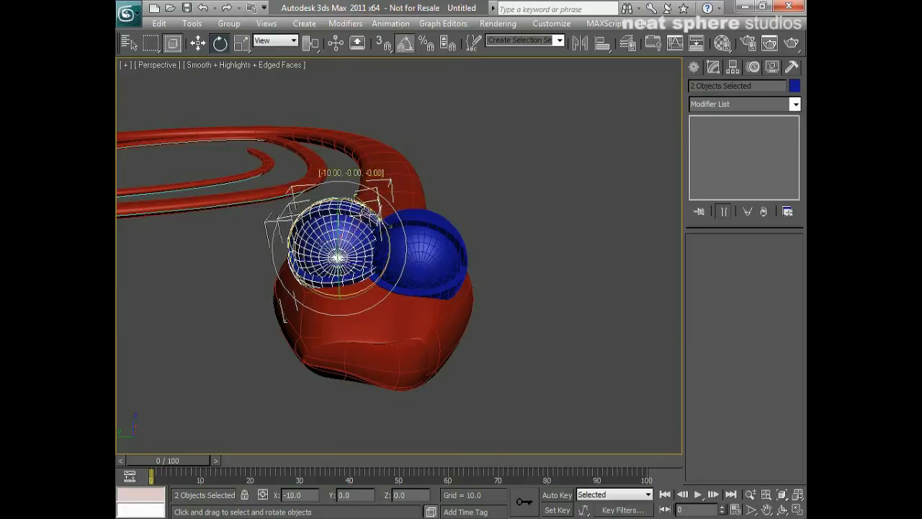
click(508, 216)
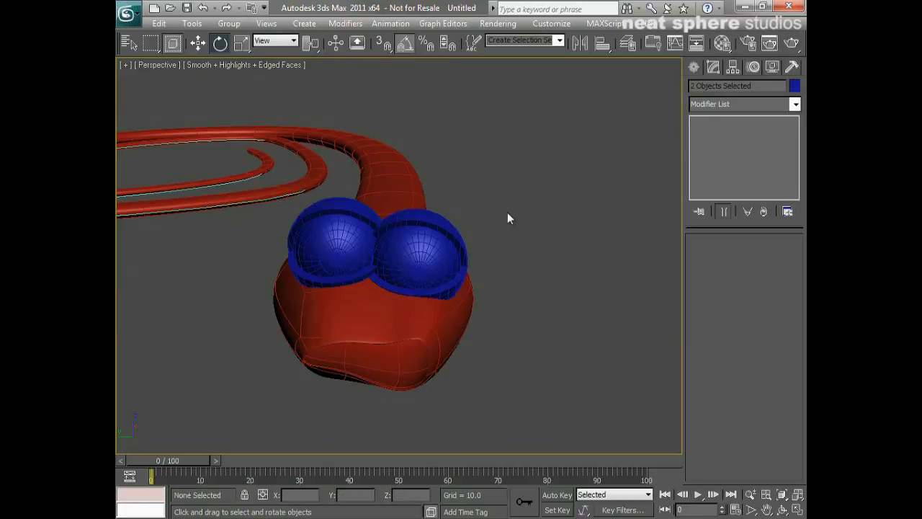
- Select both spheres of the original eye, rotate them 10 degrees about X, and nudge them slightly into place
click(444, 248)
click(317, 102)
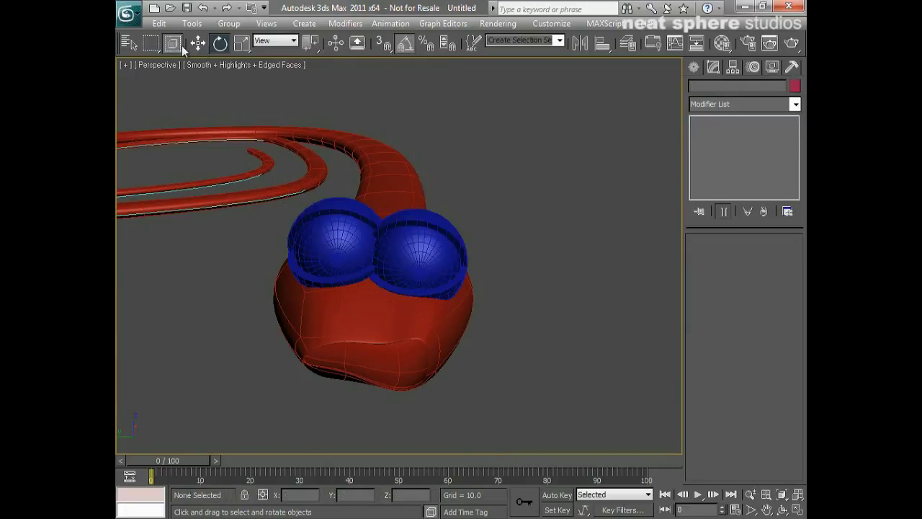
click(444, 246)
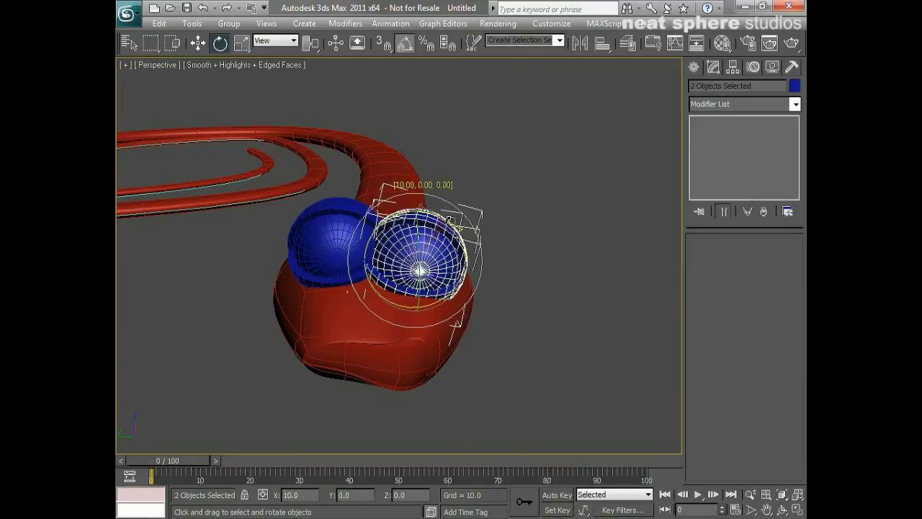
key(w)
drag(400, 239, 400, 232)
click(503, 204)
- Select the whole snake with its eyes and assign the grey 01 - Default material to everything
scroll(497, 187, down, 3)
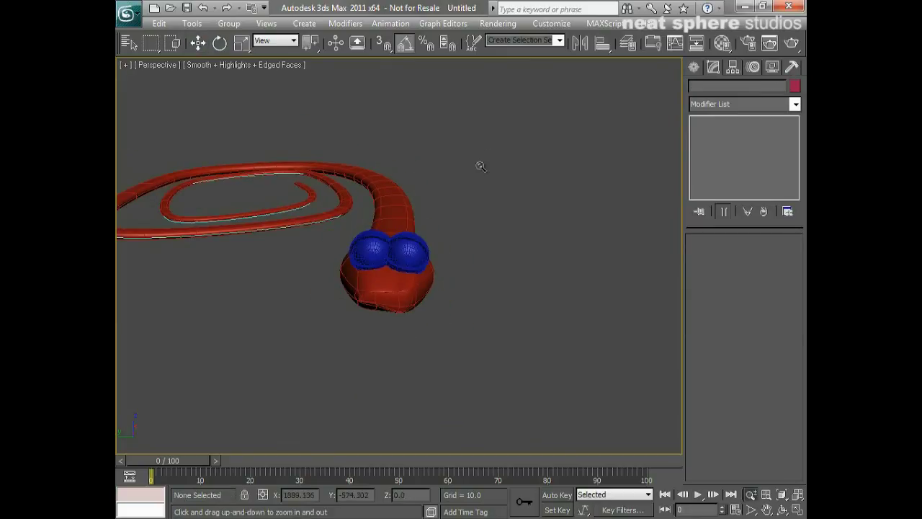
drag(459, 240, 316, 358)
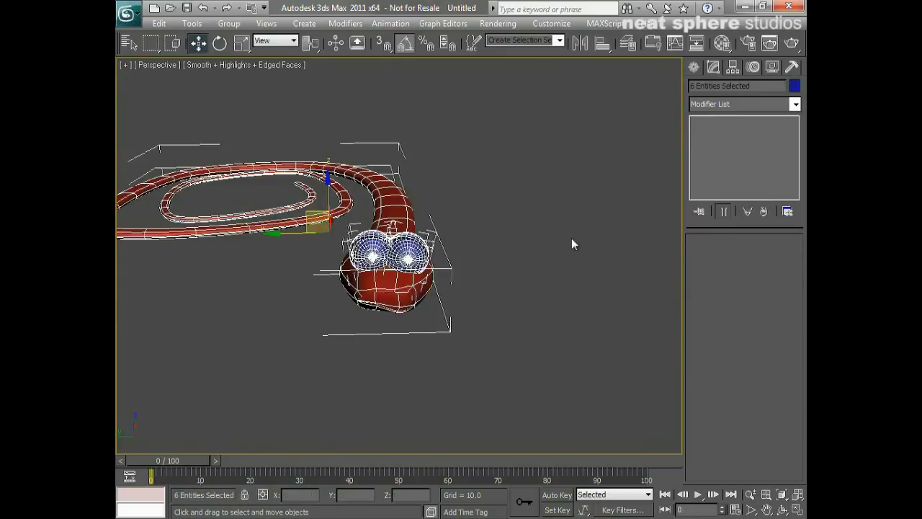
key(m)
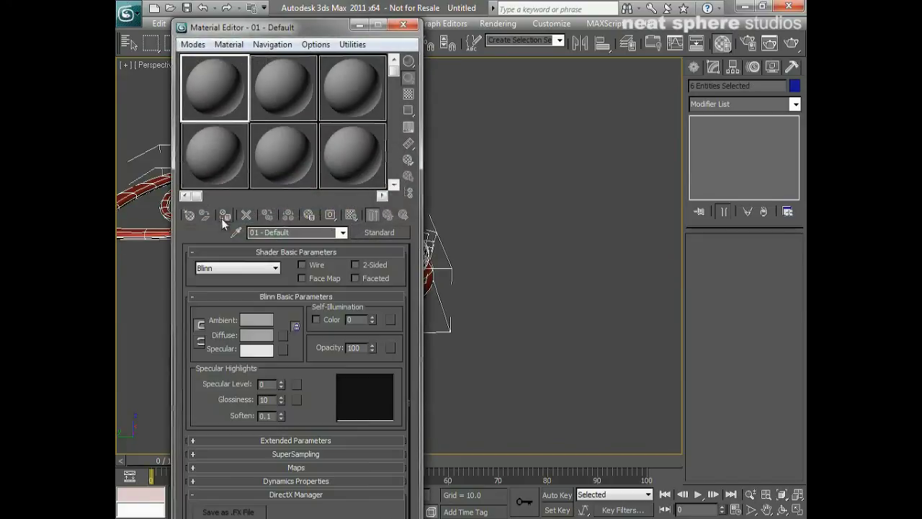
click(403, 25)
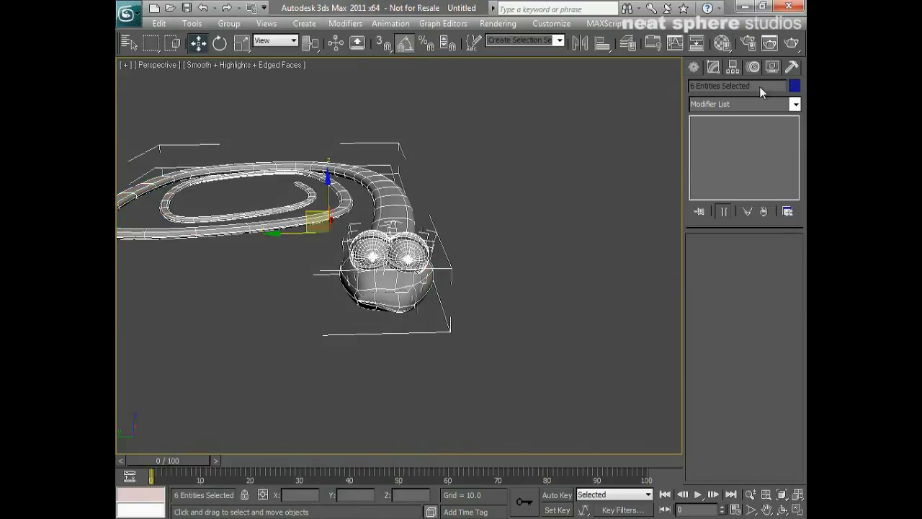
- Set the object color of all selected objects to black and clear the selection
click(795, 86)
click(564, 296)
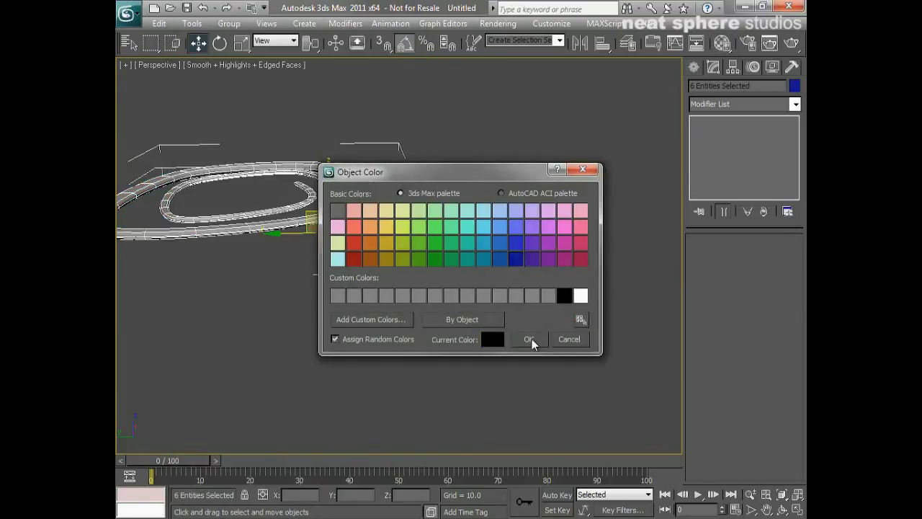
click(528, 338)
click(452, 182)
- Examine the finished snake from several angles, checking the eyes, mouth and coiled body
alt+middle_drag(381, 211, 367, 206)
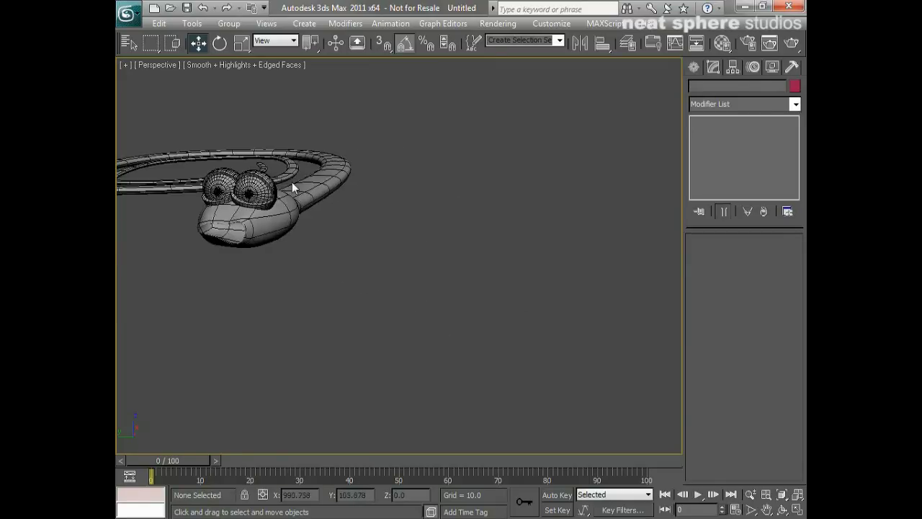
alt+middle_drag(291, 183, 350, 180)
scroll(416, 184, up, 1)
scroll(417, 185, up, 4)
alt+middle_drag(434, 139, 451, 164)
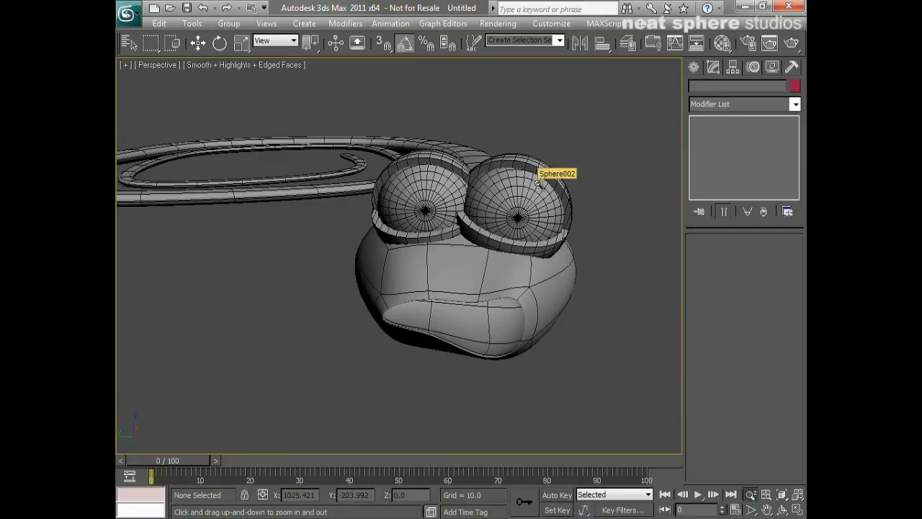
drag(490, 119, 492, 146)
alt+middle_drag(465, 157, 437, 158)
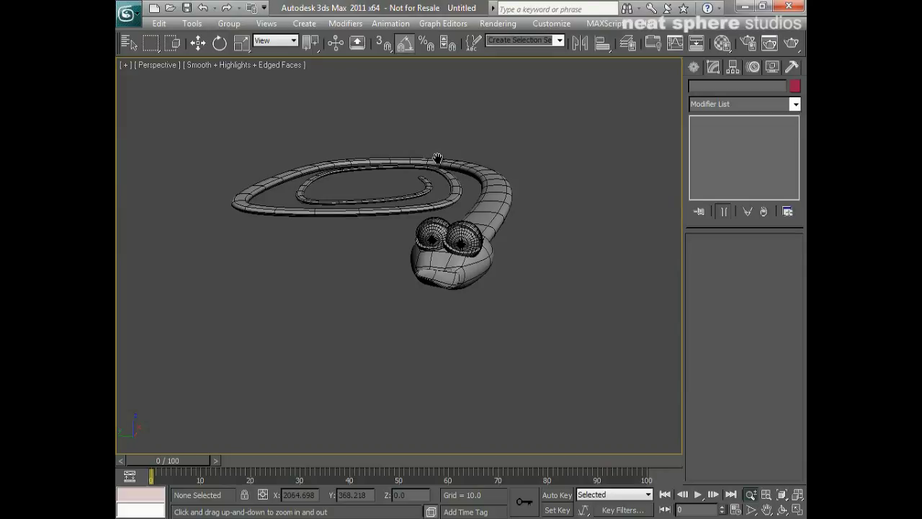
drag(455, 274, 455, 221)
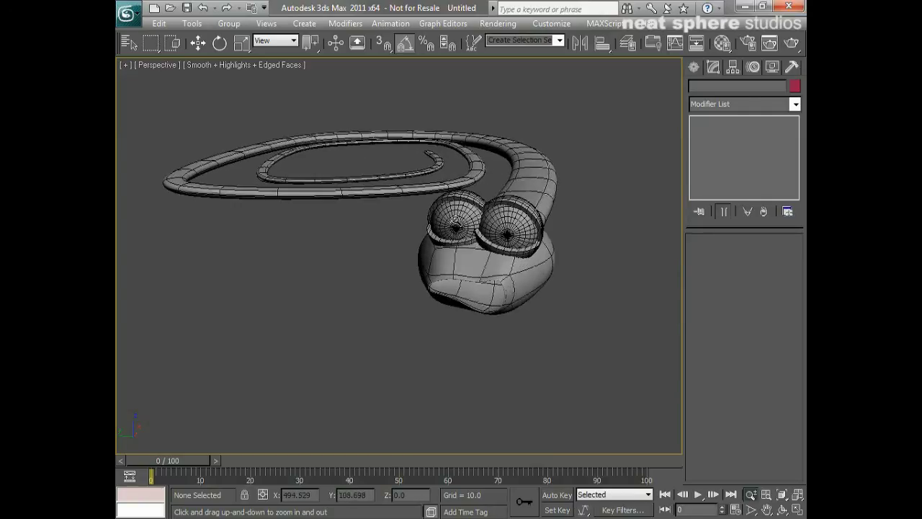
alt+middle_drag(455, 221, 456, 243)
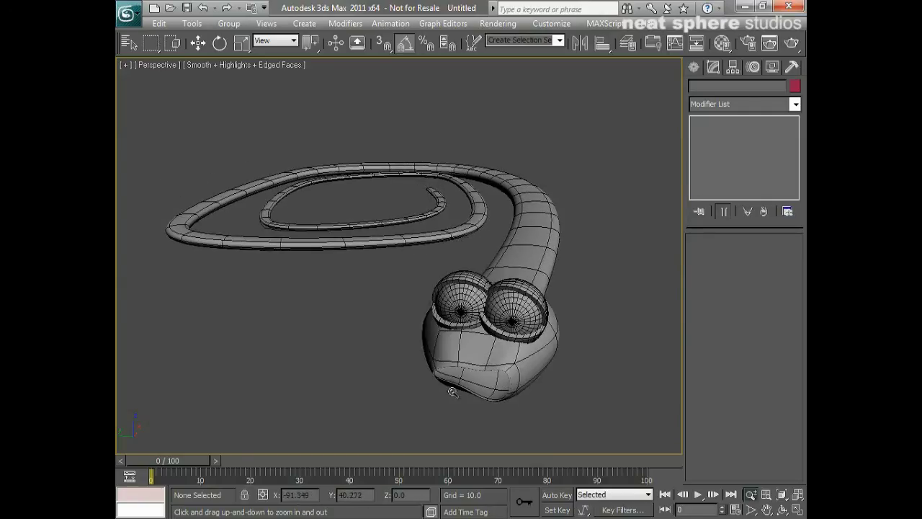